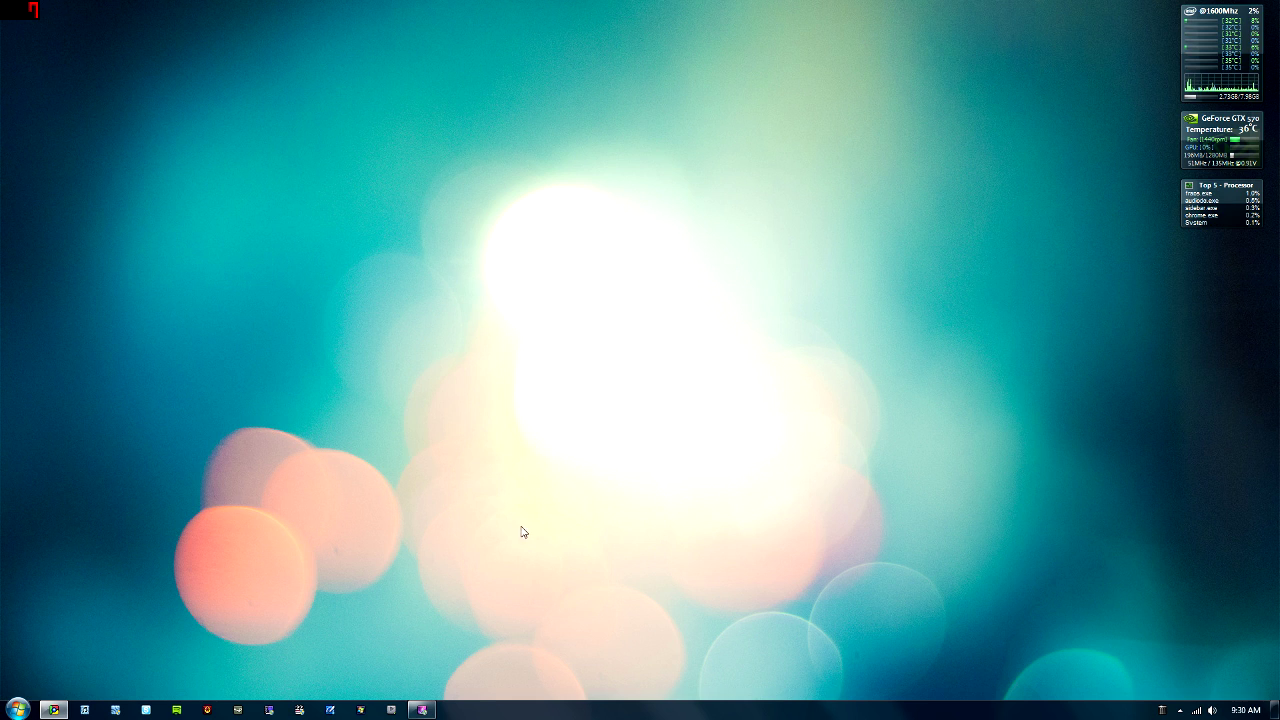
Open a new Chrome window and maximize it
right_click(57, 705)
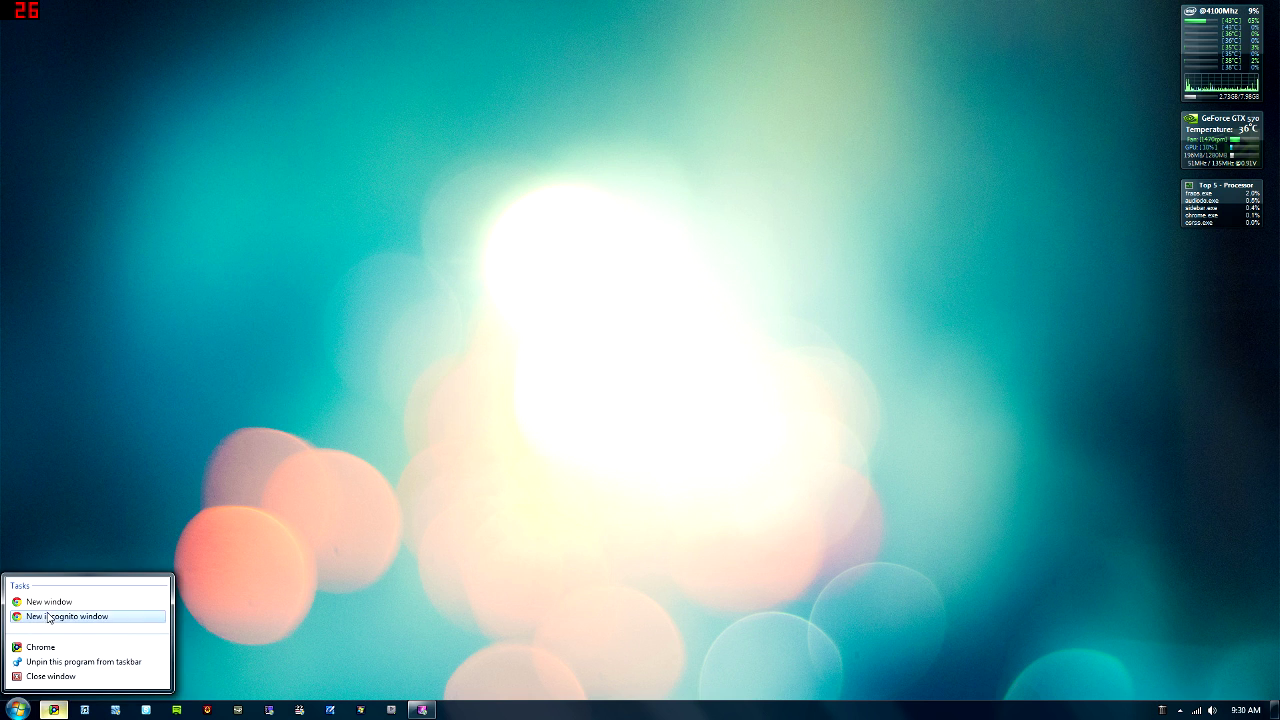
left_click(92, 614)
left_click_drag(566, 97, 576, 7)
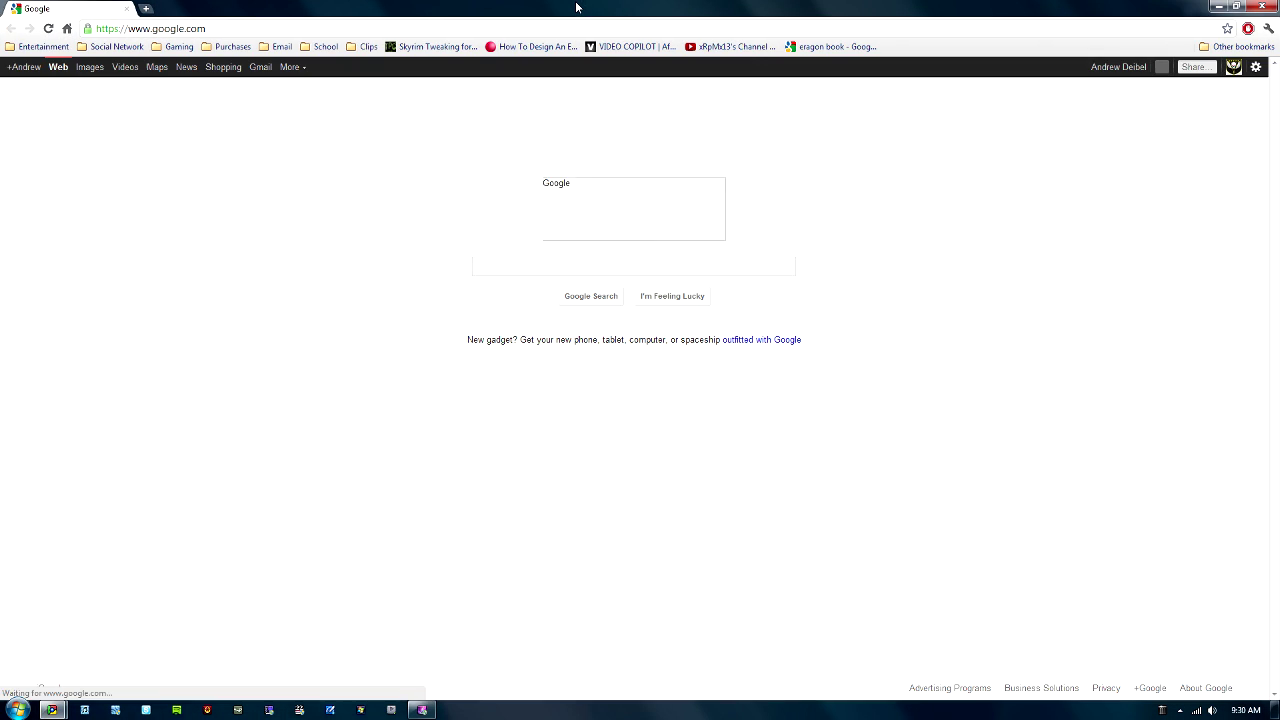
Search Google for "skyrim nexus manager" and download Nexus Mod Manager from its Skyrim Nexus page
type("s")
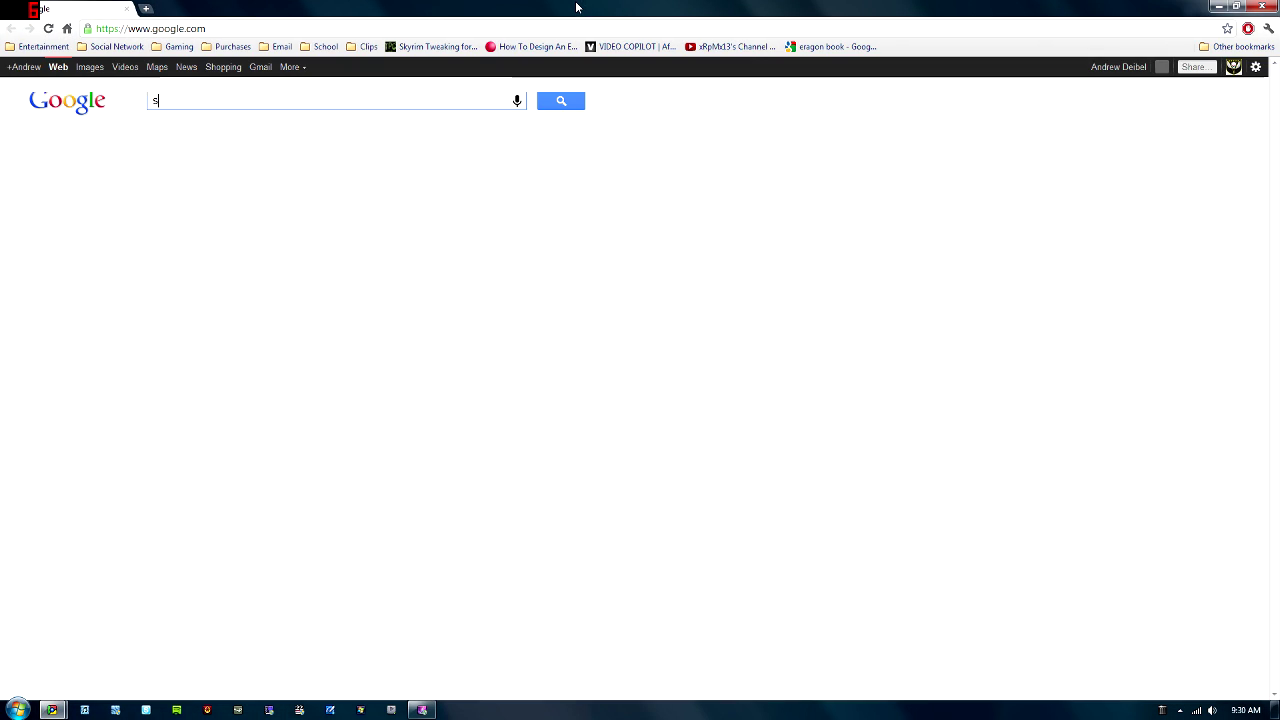
type("ky")
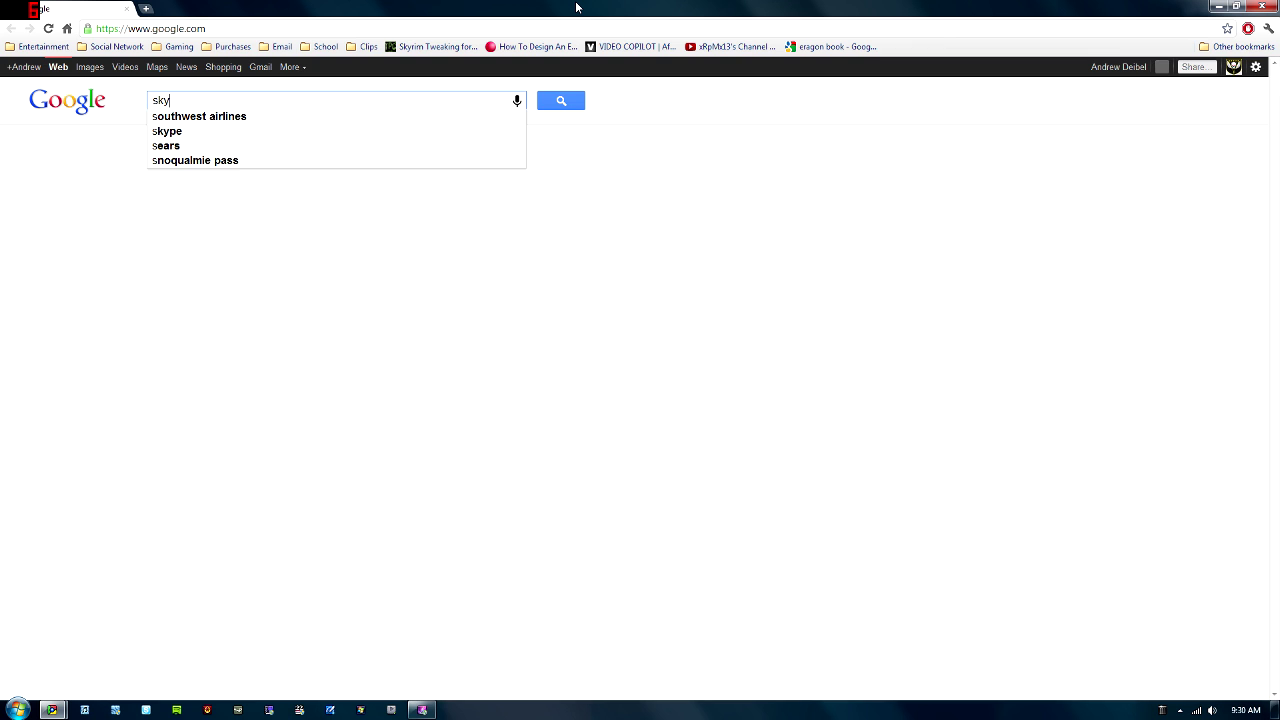
type("rim nexus manage")
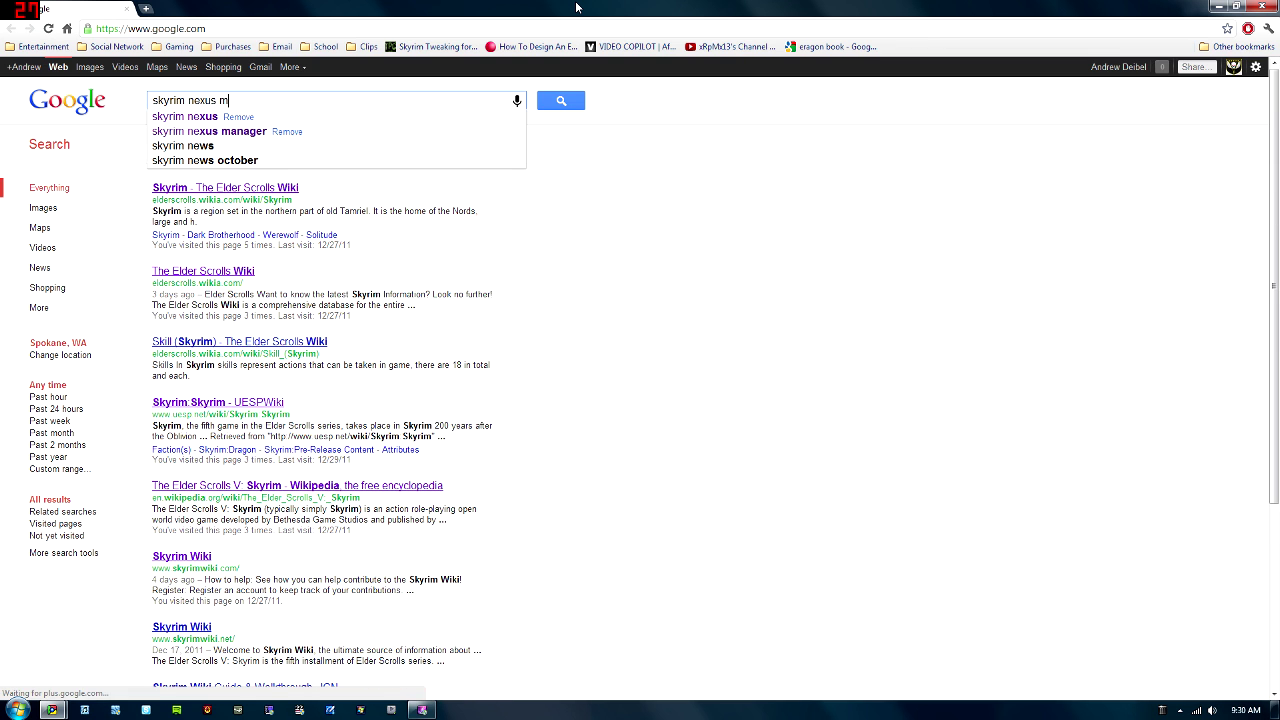
type("r")
key("Return")
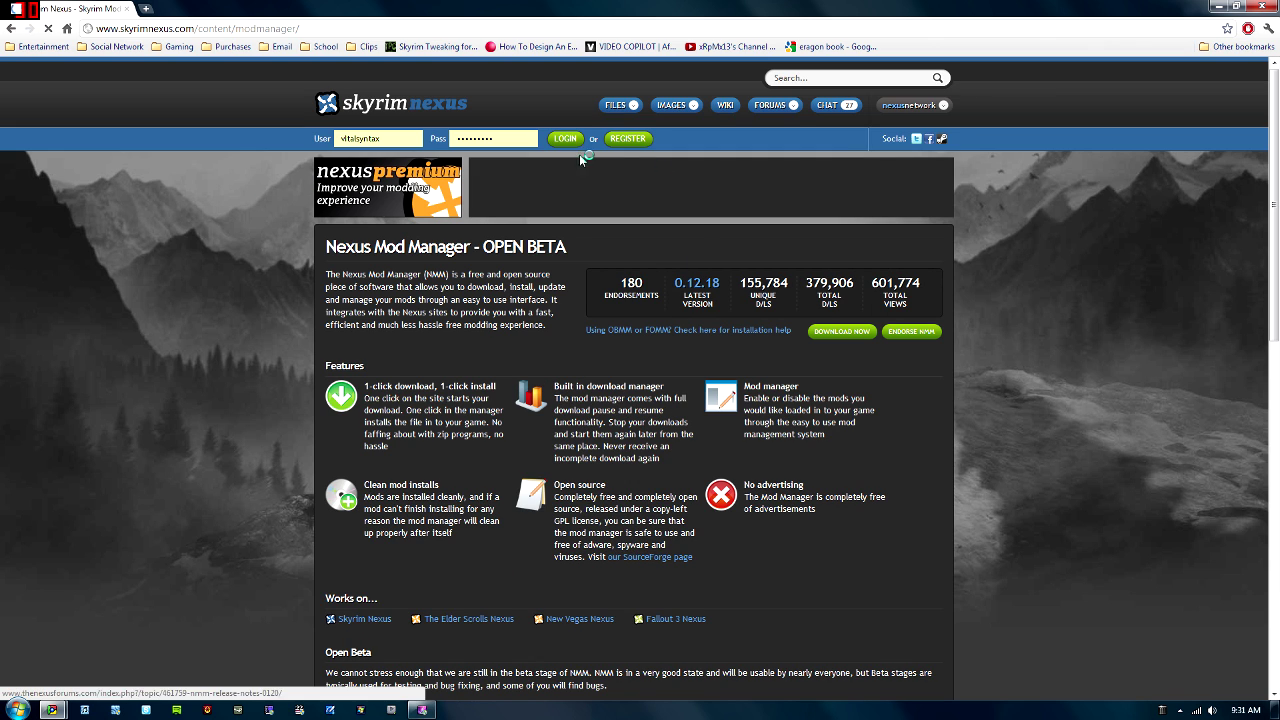
left_click(836, 334)
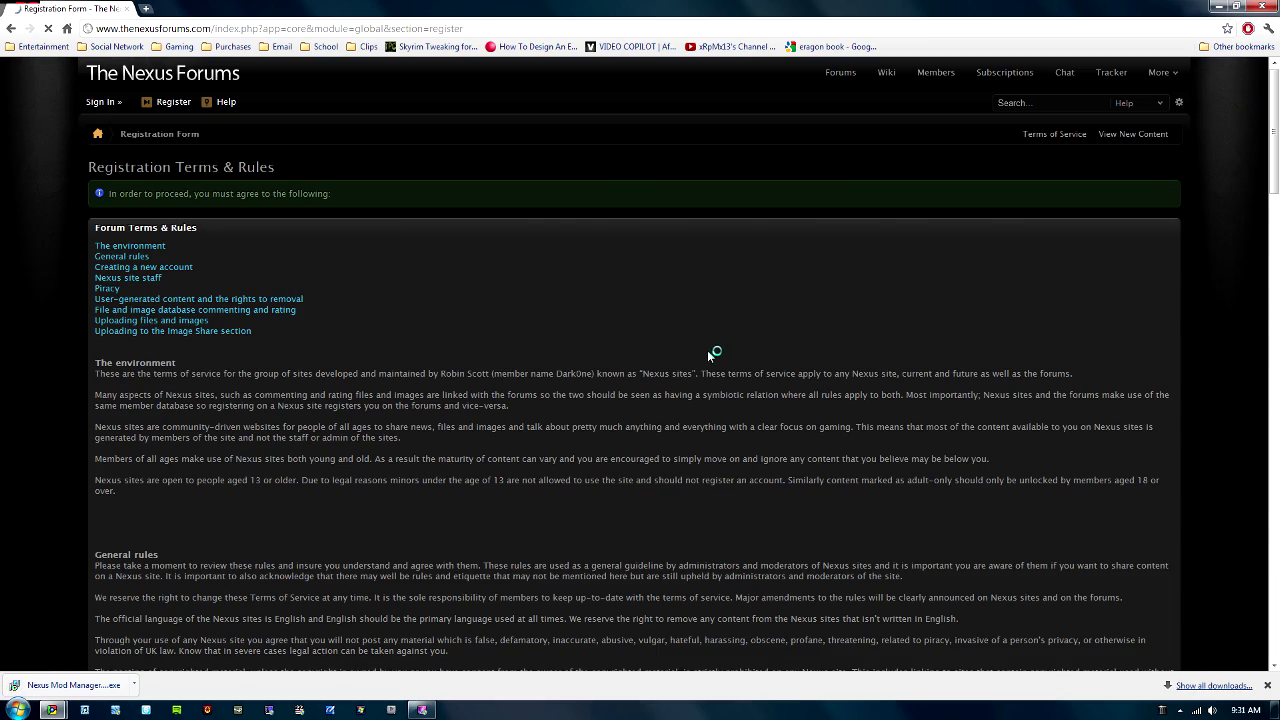
Agree to the Nexus Forums rules and review the fields of the account registration form
scroll(686, 320, "down", 6)
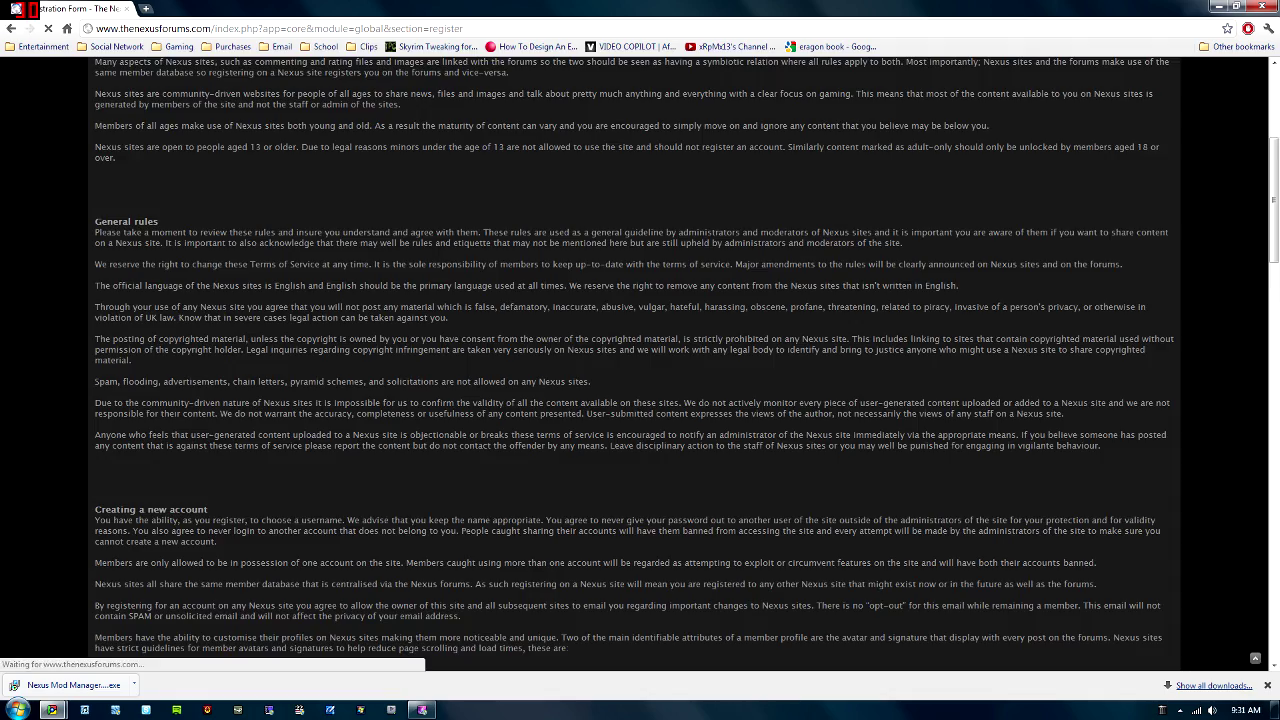
scroll(686, 258, "down", 20)
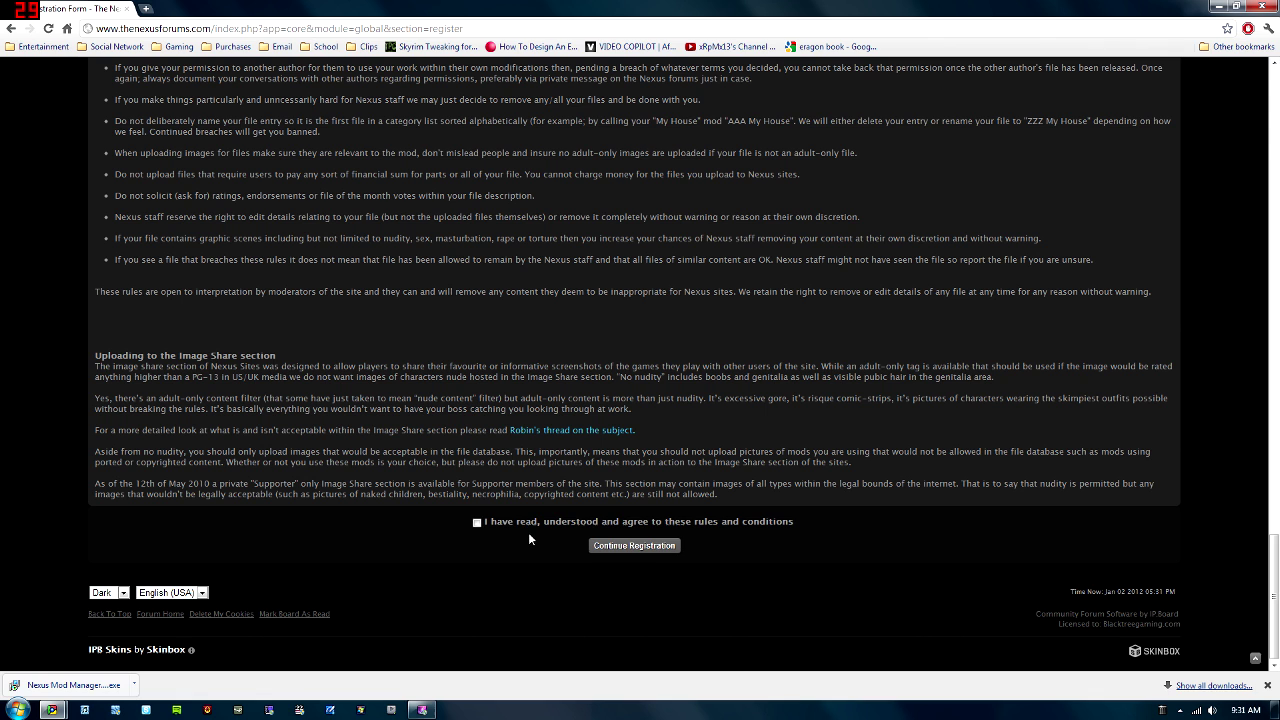
left_click(477, 522)
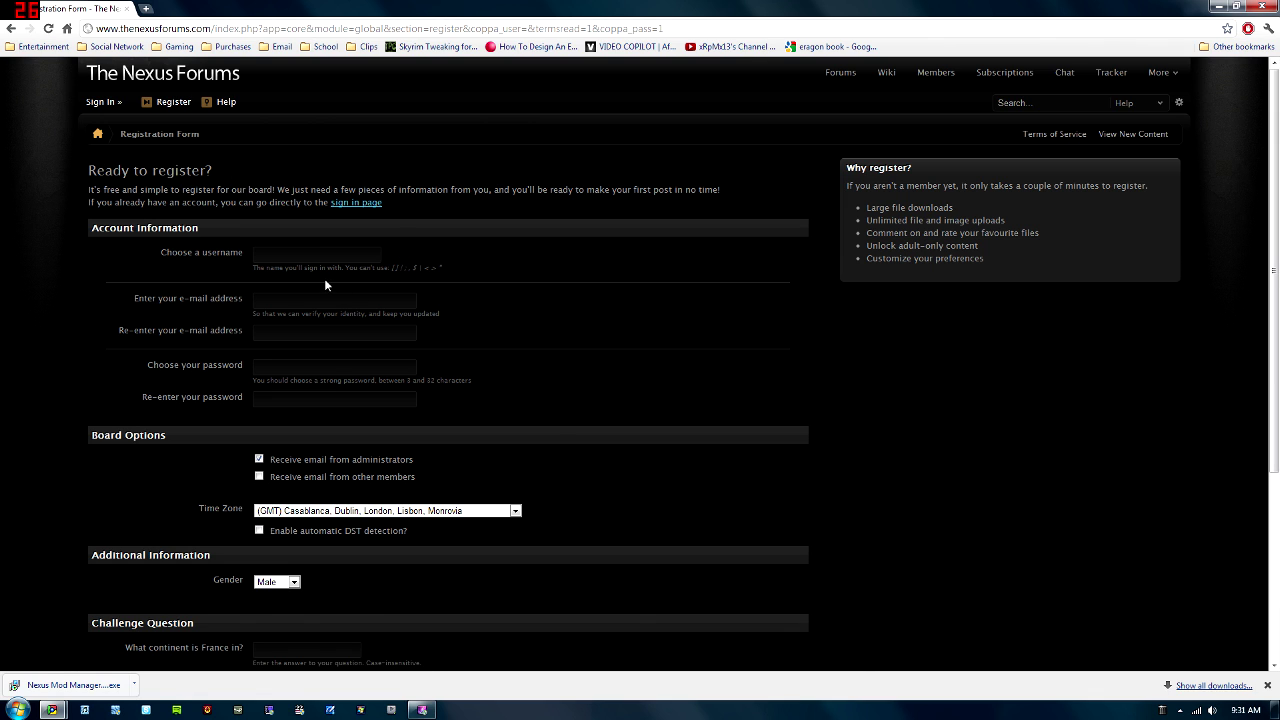
scroll(537, 202, "down", 3)
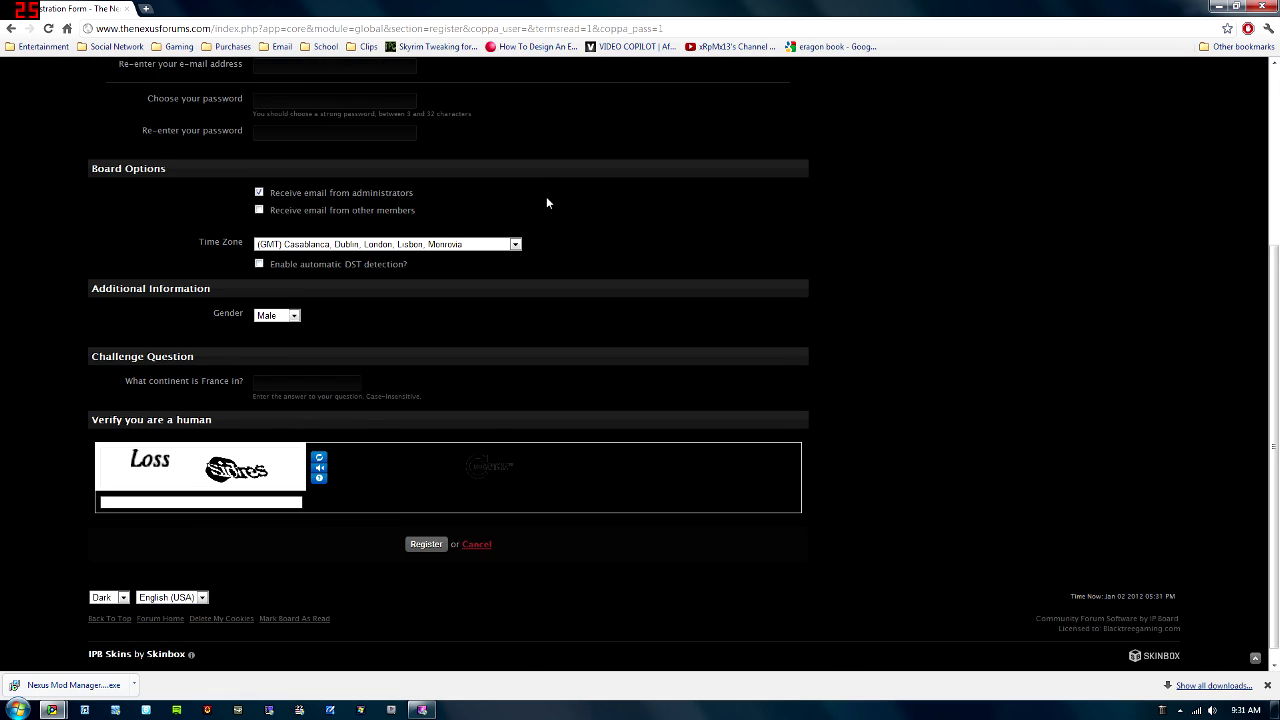
scroll(546, 202, "down", 1)
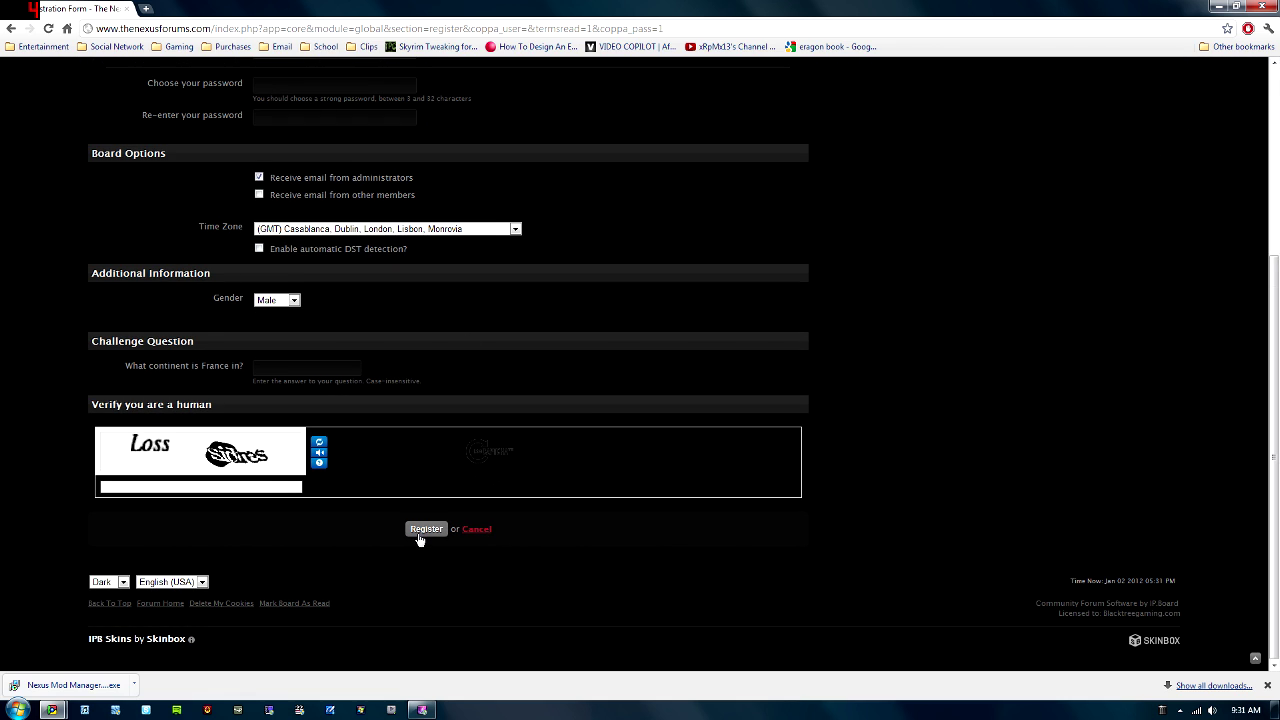
left_click(420, 529)
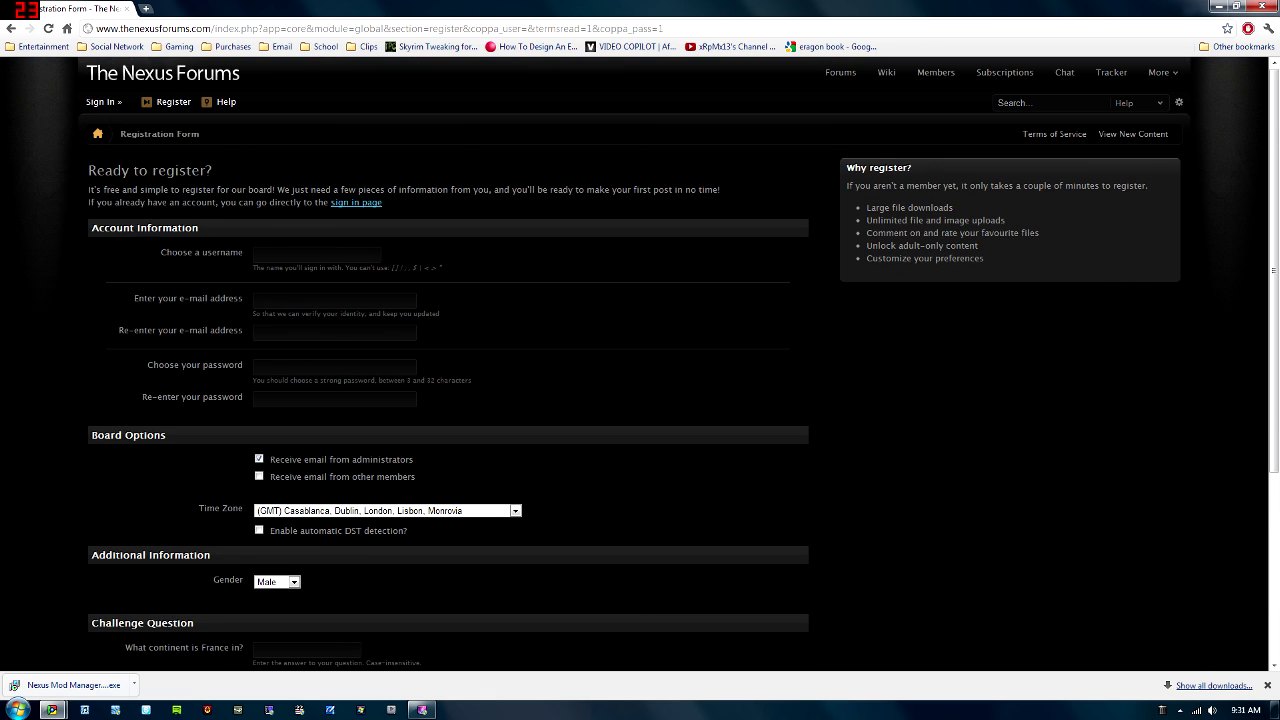
Go to skyrimnexus.com and log in with the saved account credentials
left_click(174, 29)
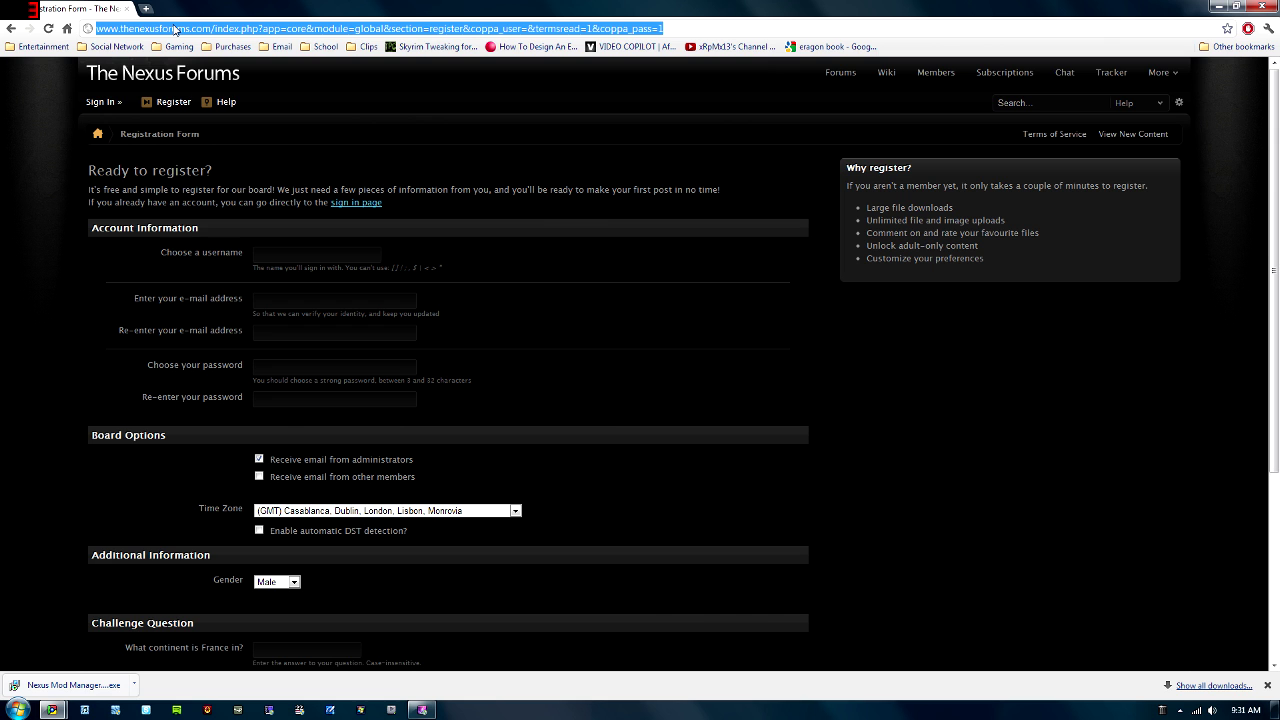
type("sky")
key("Return")
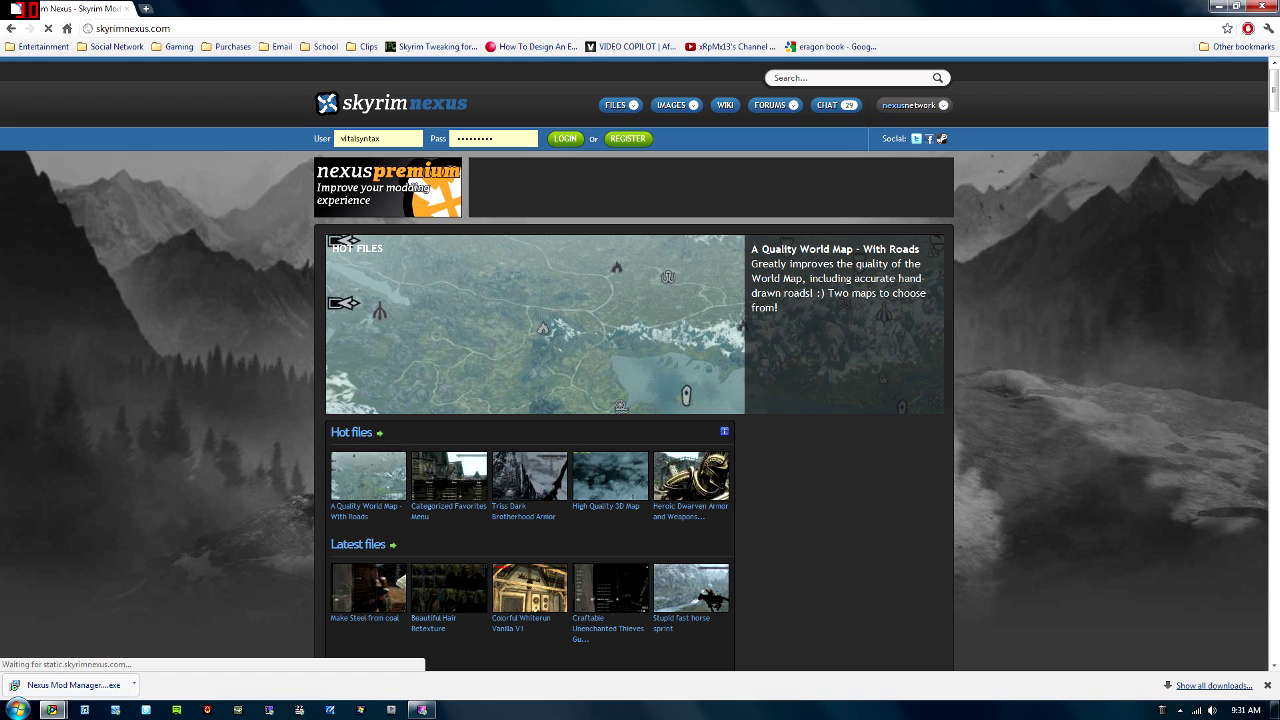
left_click(568, 141)
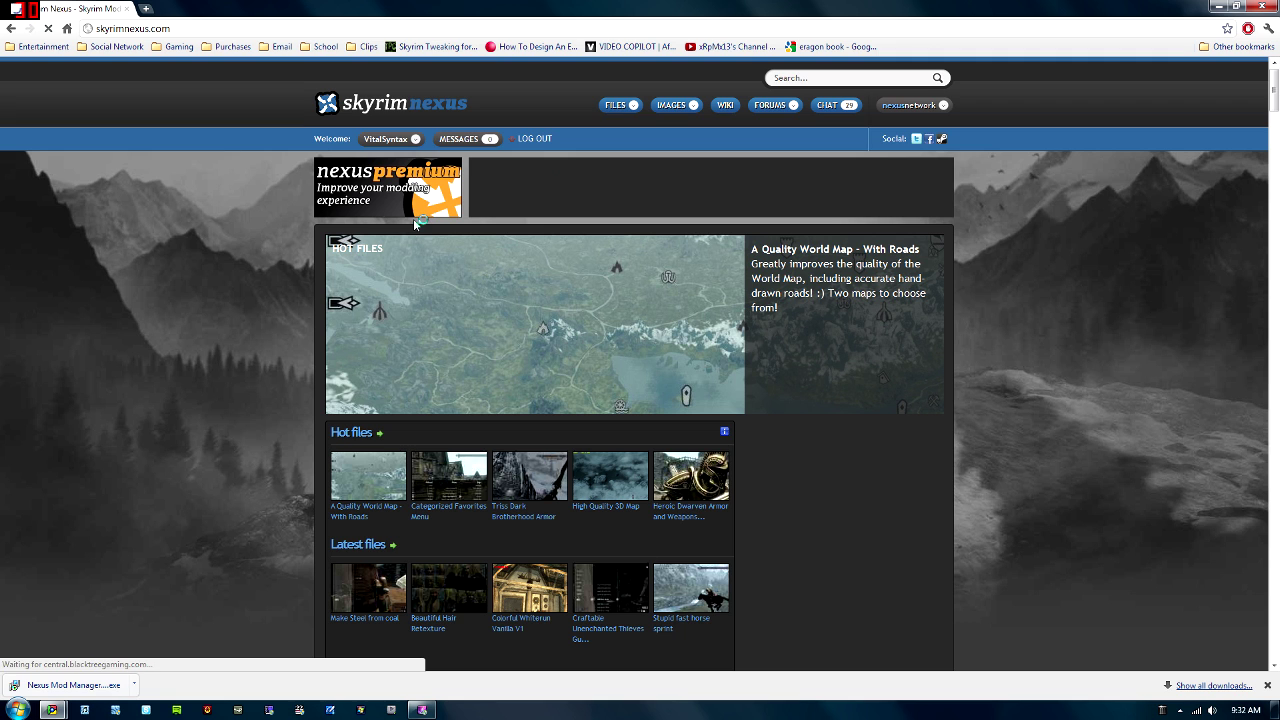
Run the downloaded Nexus Mod Manager installer and allow it past the security warning
left_click(88, 682)
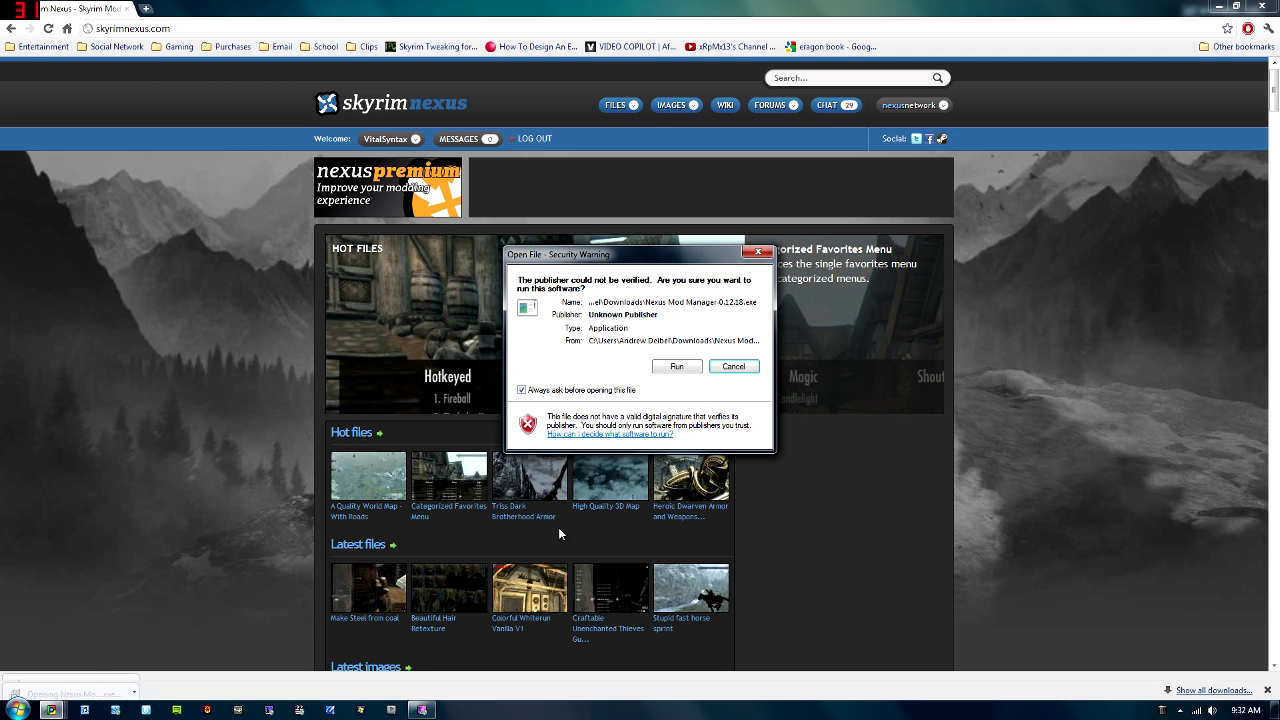
left_click(680, 368)
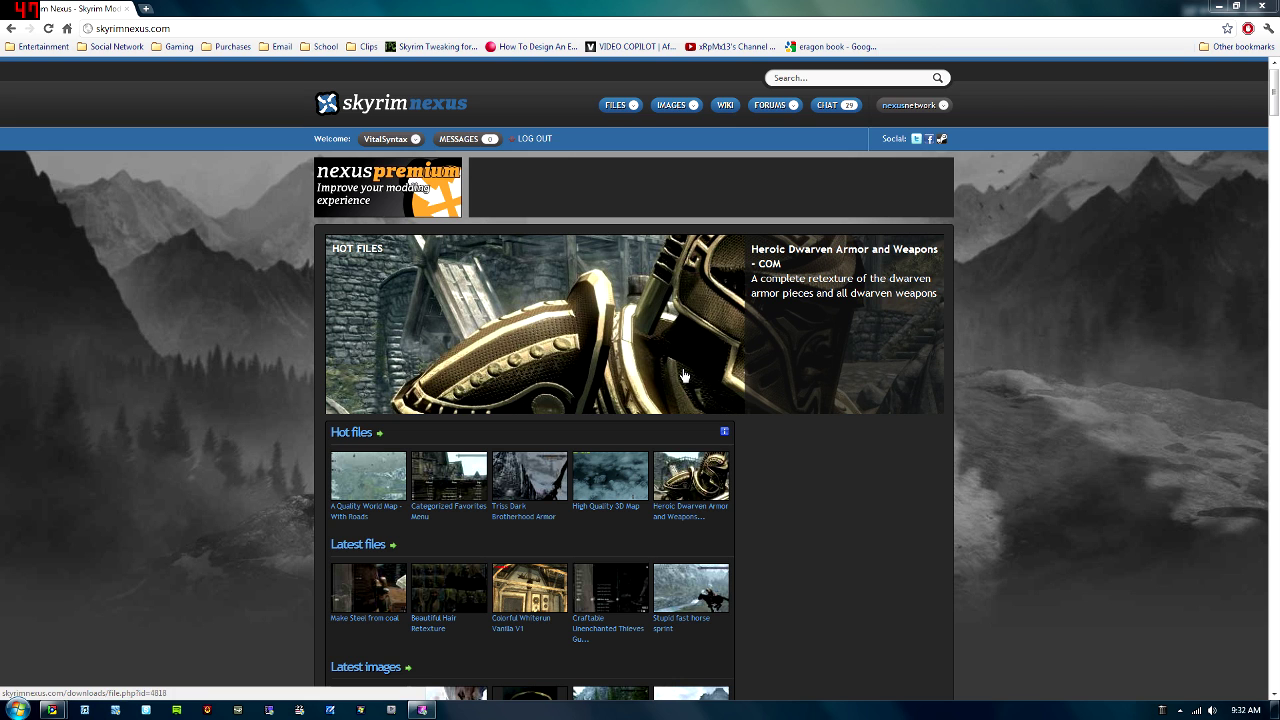
left_click(654, 385)
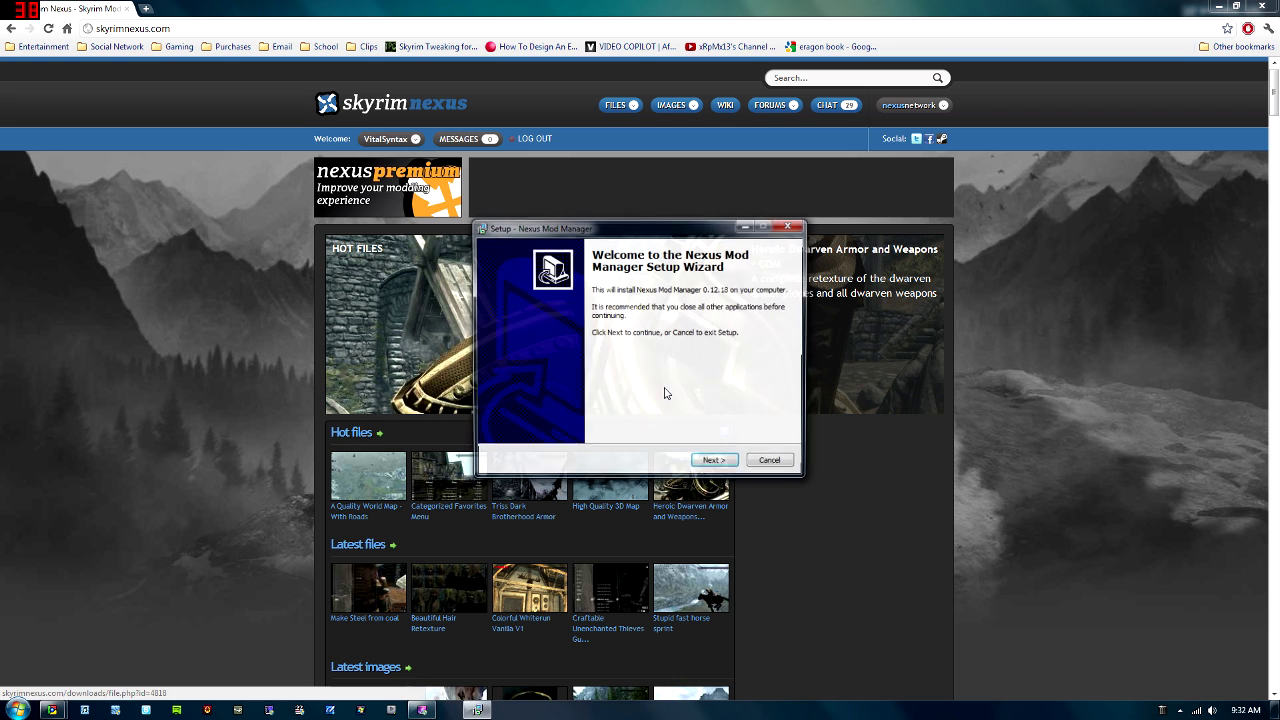
Go through the Nexus Mod Manager setup, accepting the license and keeping the default folders, and cancel it at the additional tasks
left_click(713, 461)
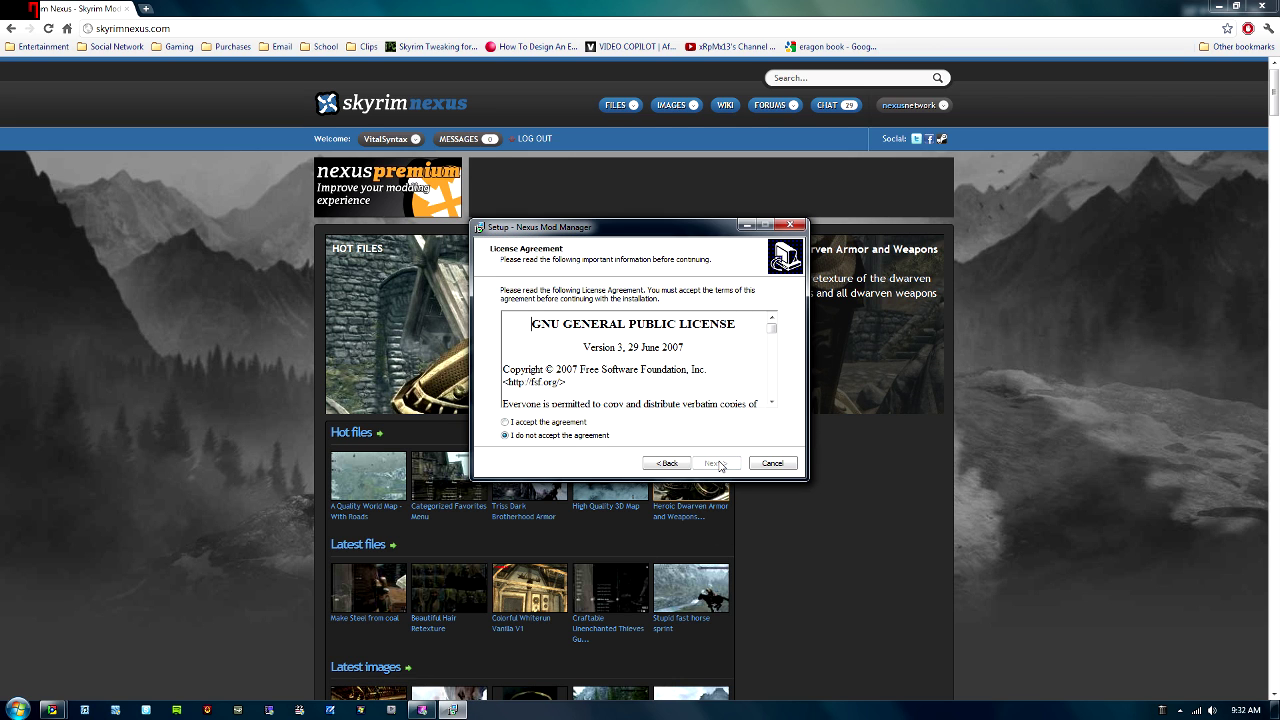
left_click(582, 423)
left_click(716, 463)
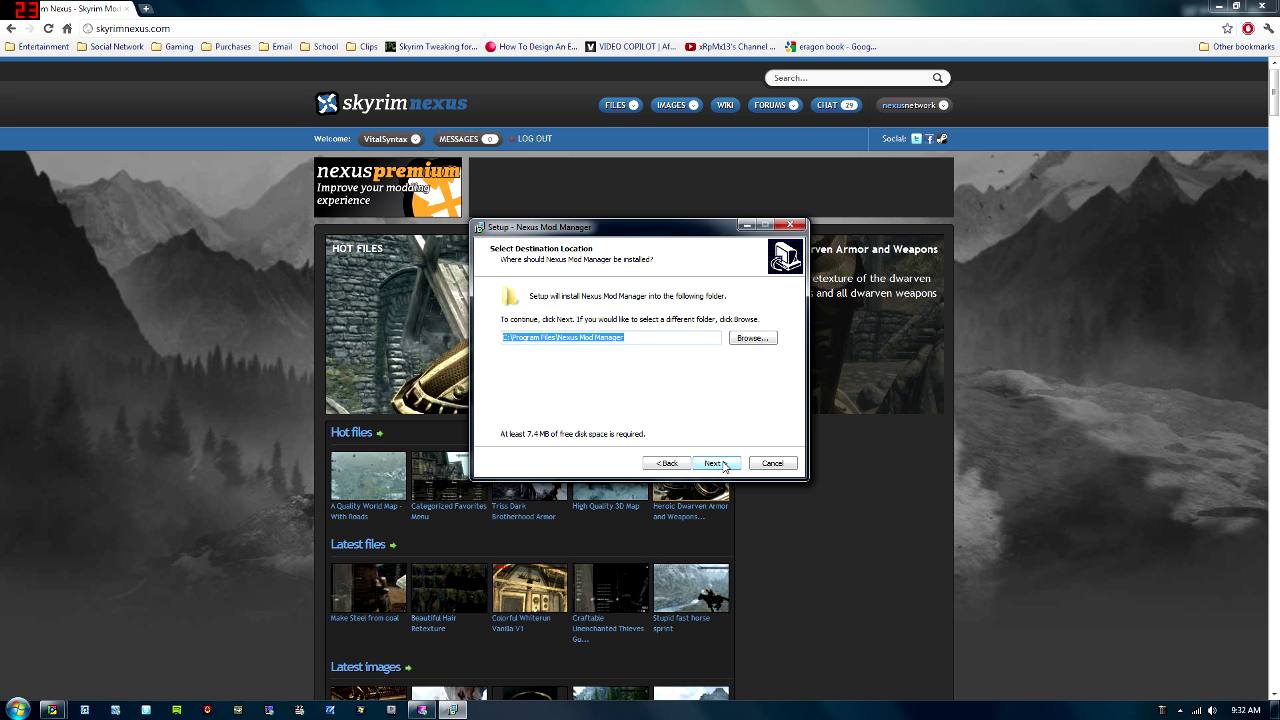
left_click(713, 463)
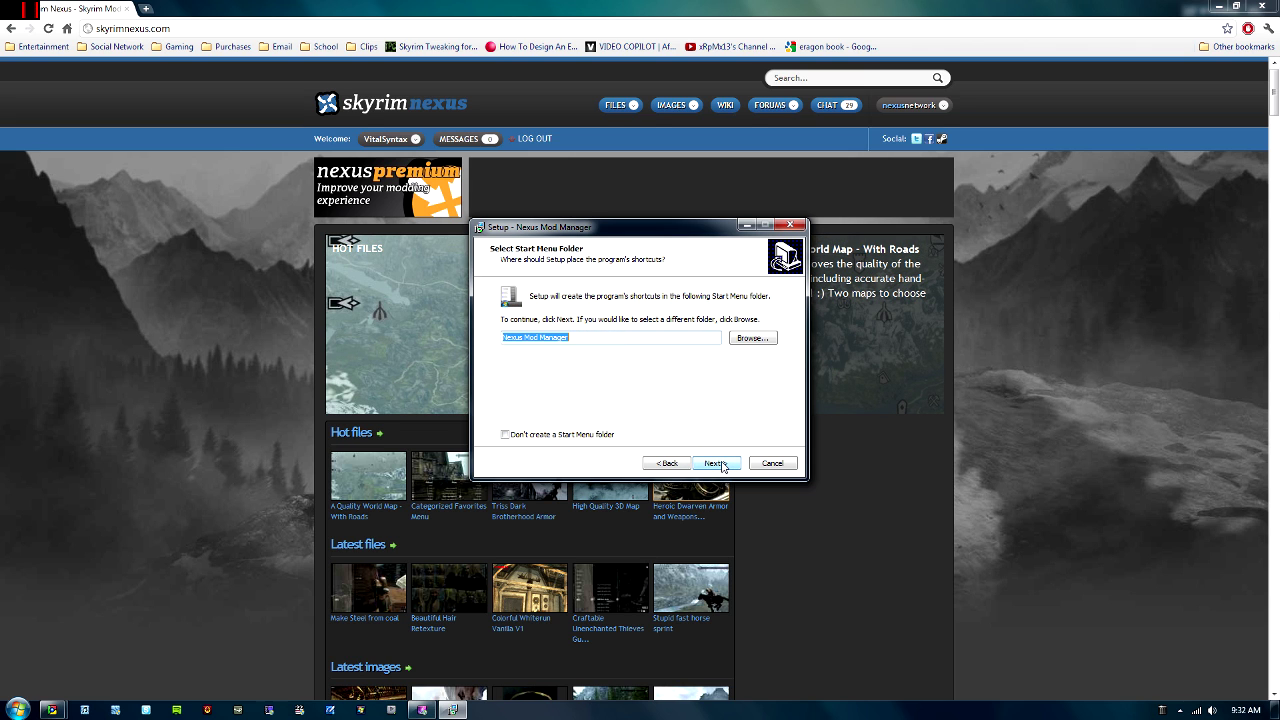
left_click(720, 464)
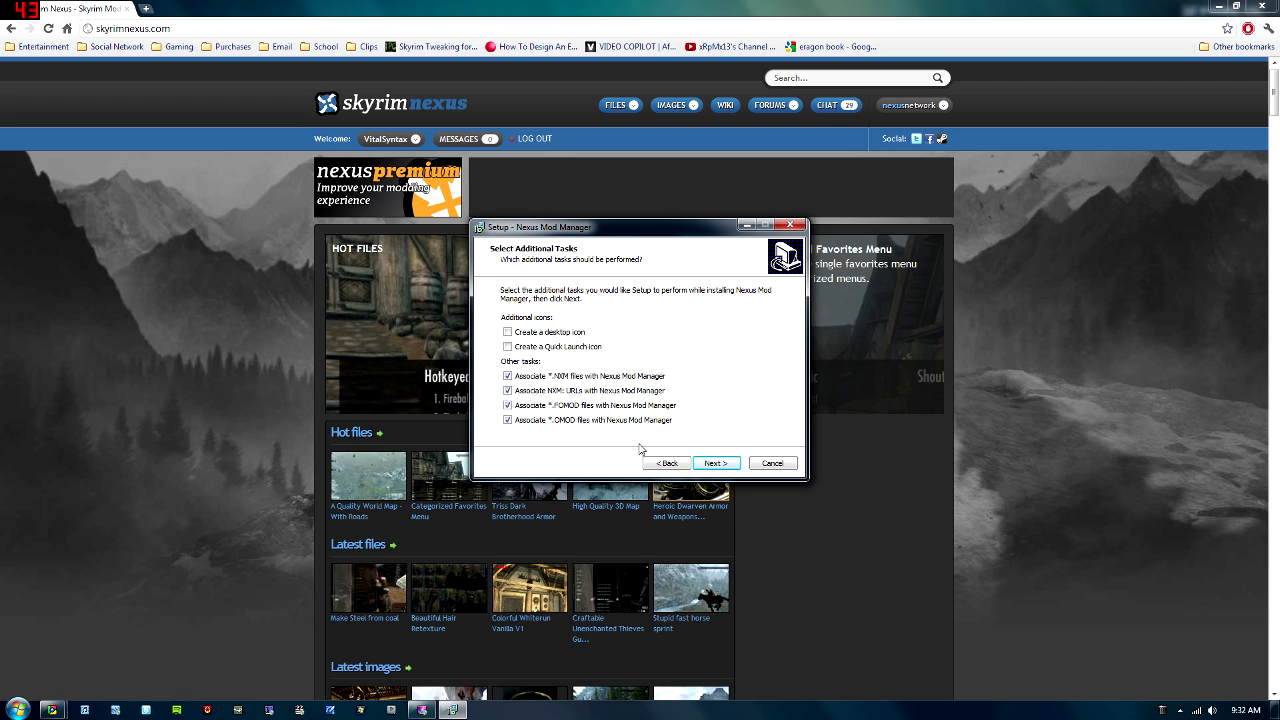
left_click(773, 464)
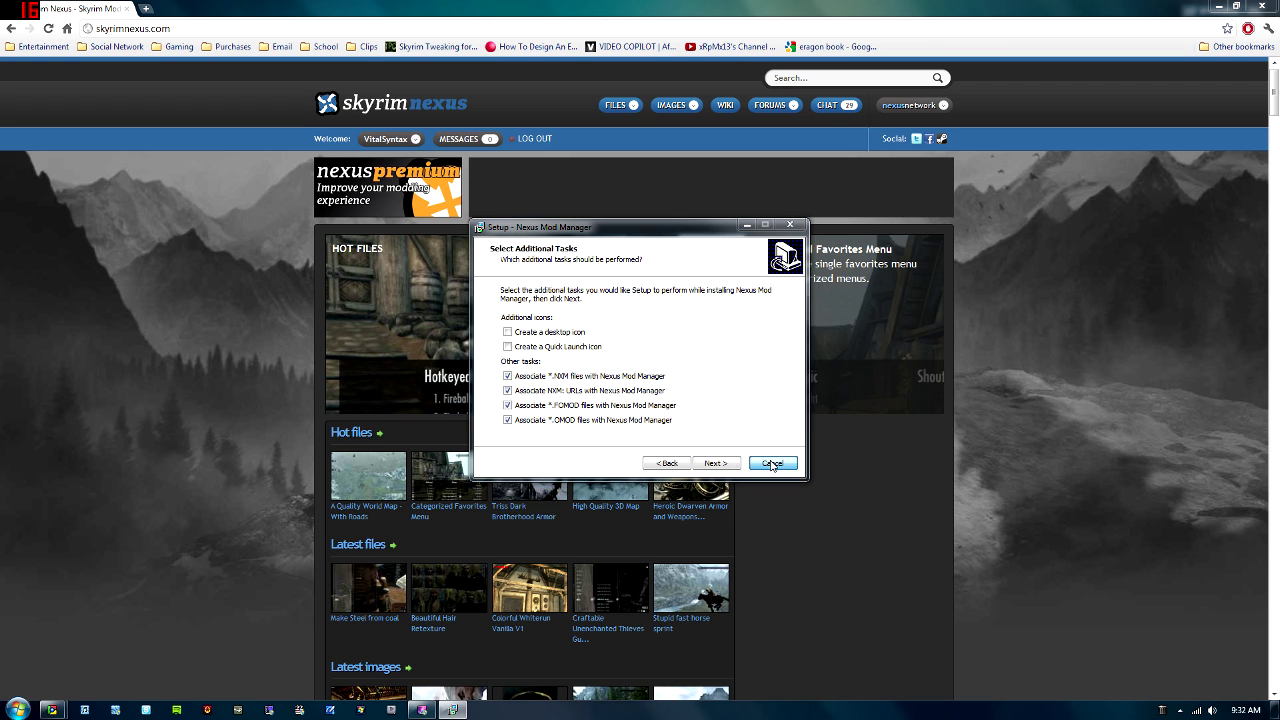
left_click(706, 418)
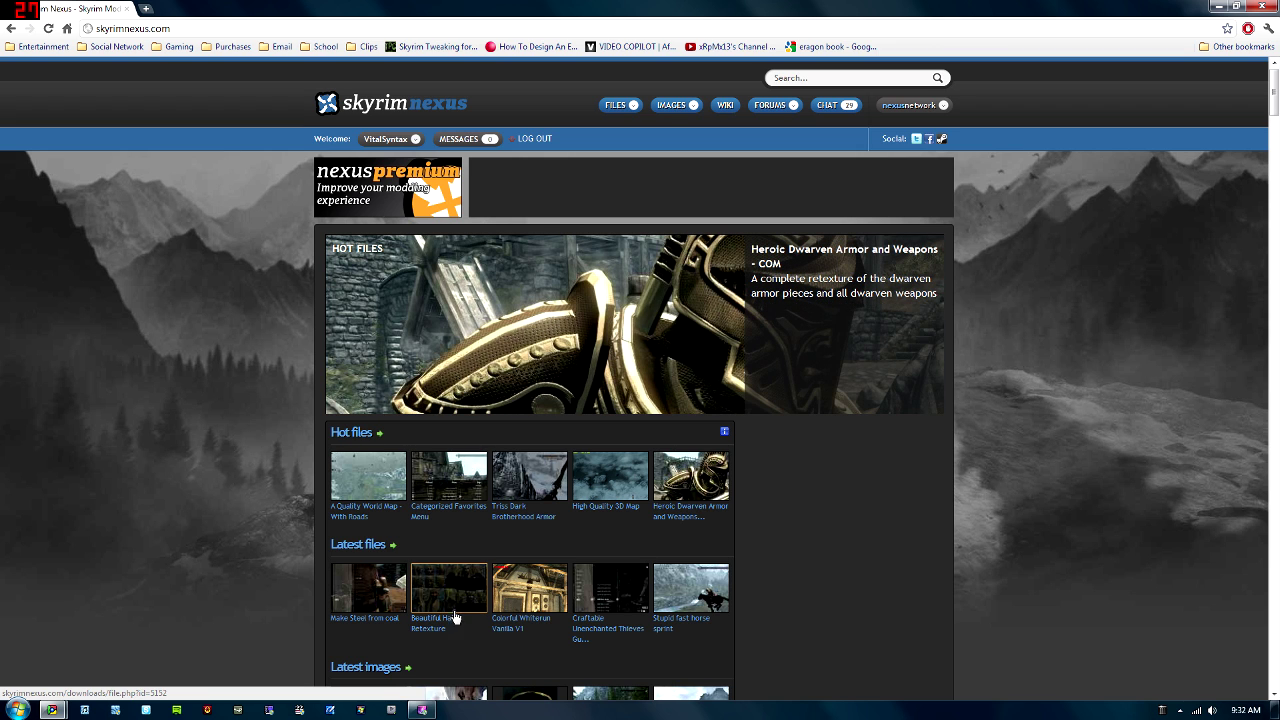
Launch the already installed Nexus Mod Manager for Skyrim and reposition its window over the browser
left_click(18, 709)
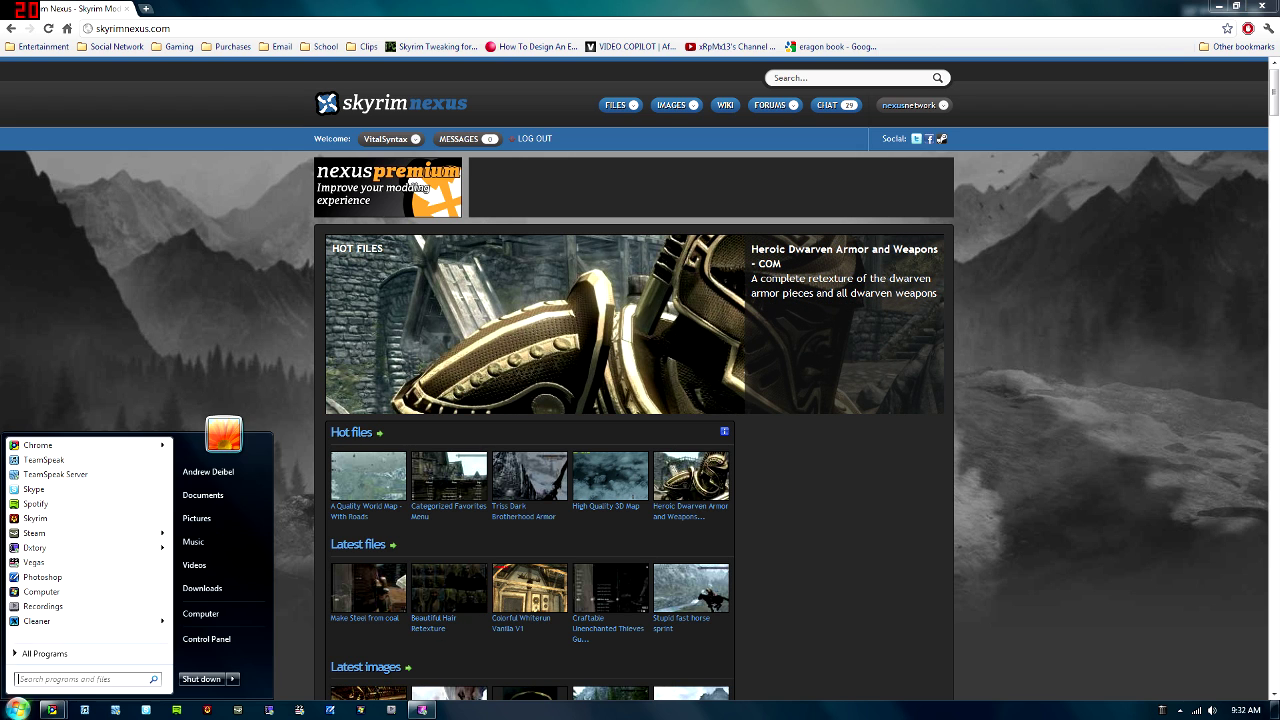
left_click(30, 655)
left_click(61, 547)
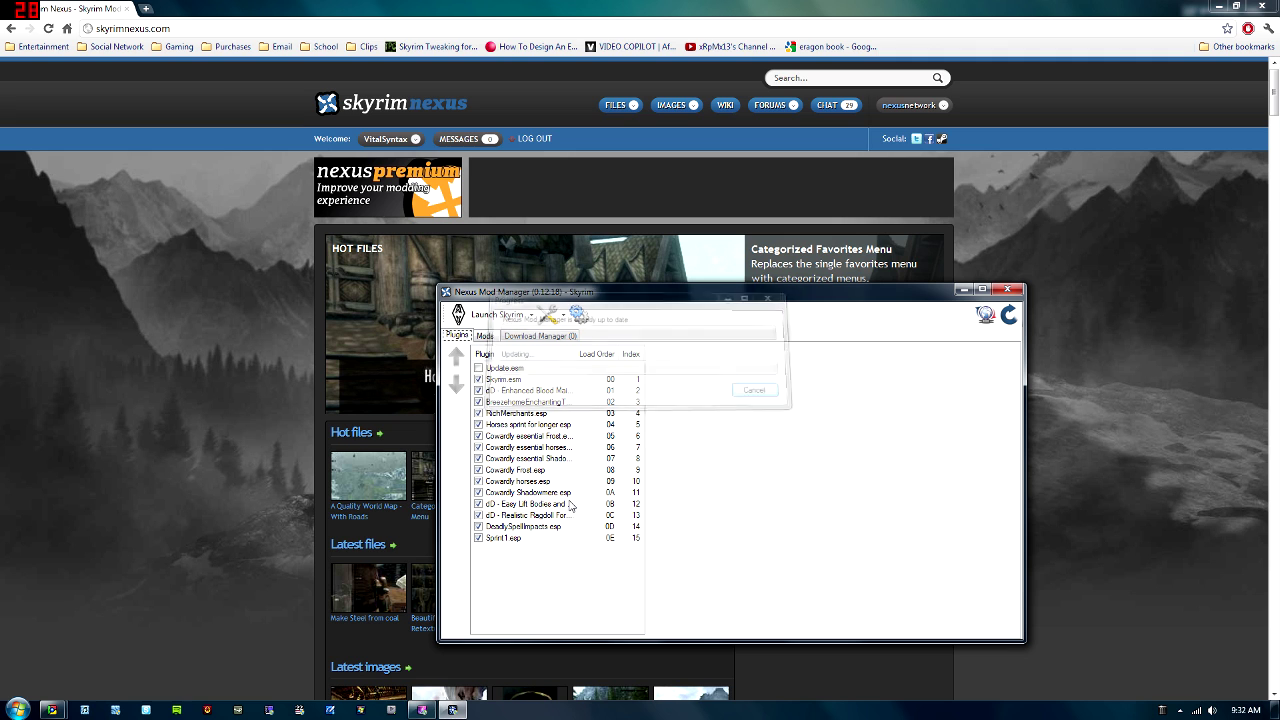
left_click_drag(646, 302, 730, 238)
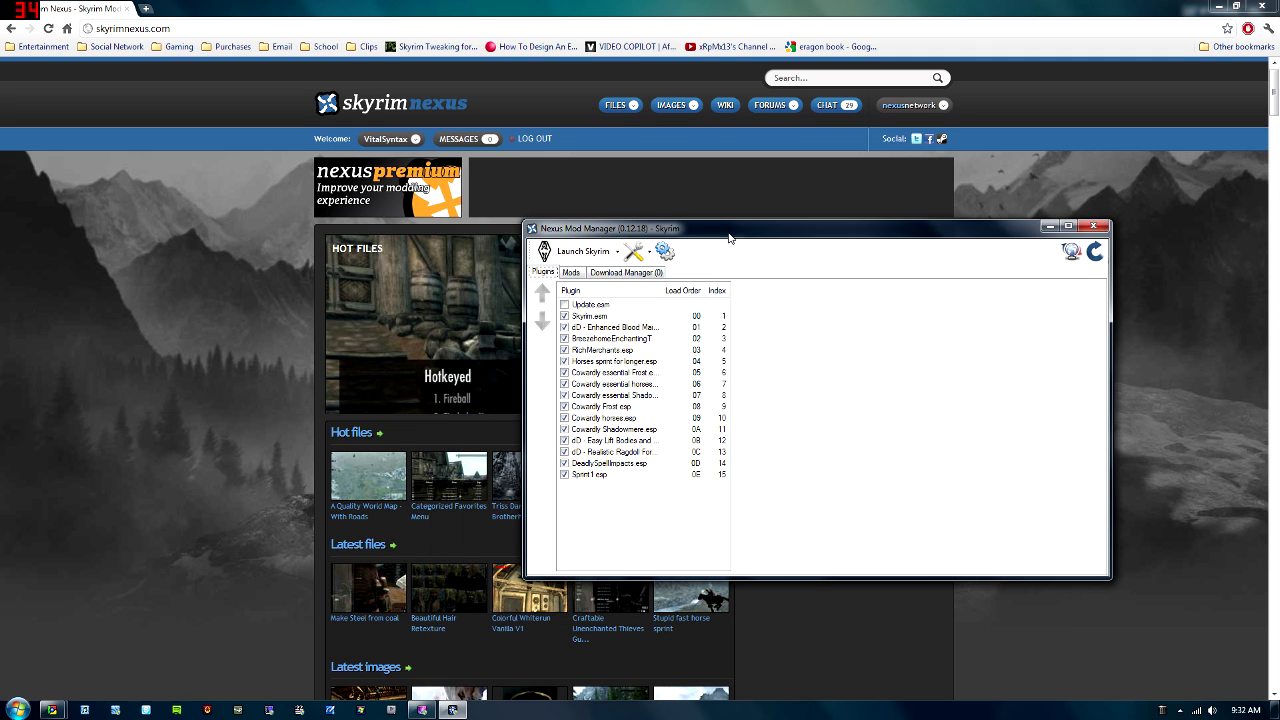
Review the mod list, the plugin list and the download manager in Nexus Mod Manager
left_click(571, 273)
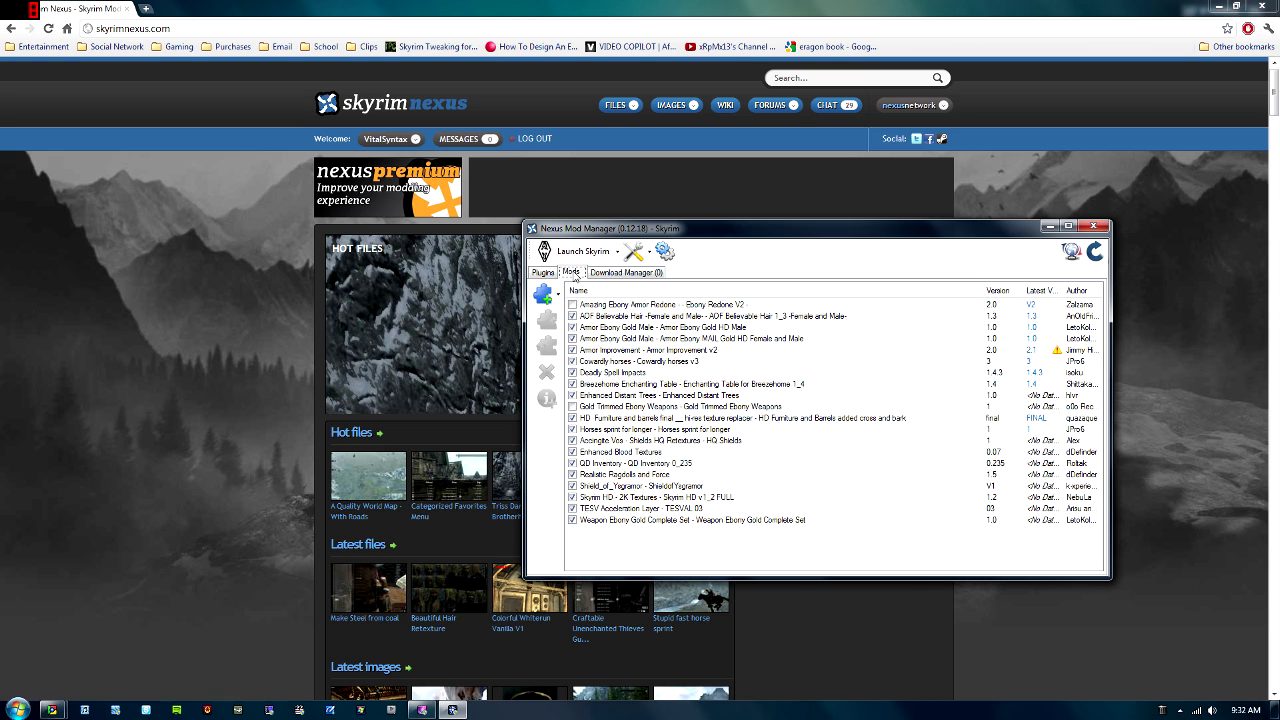
left_click(541, 272)
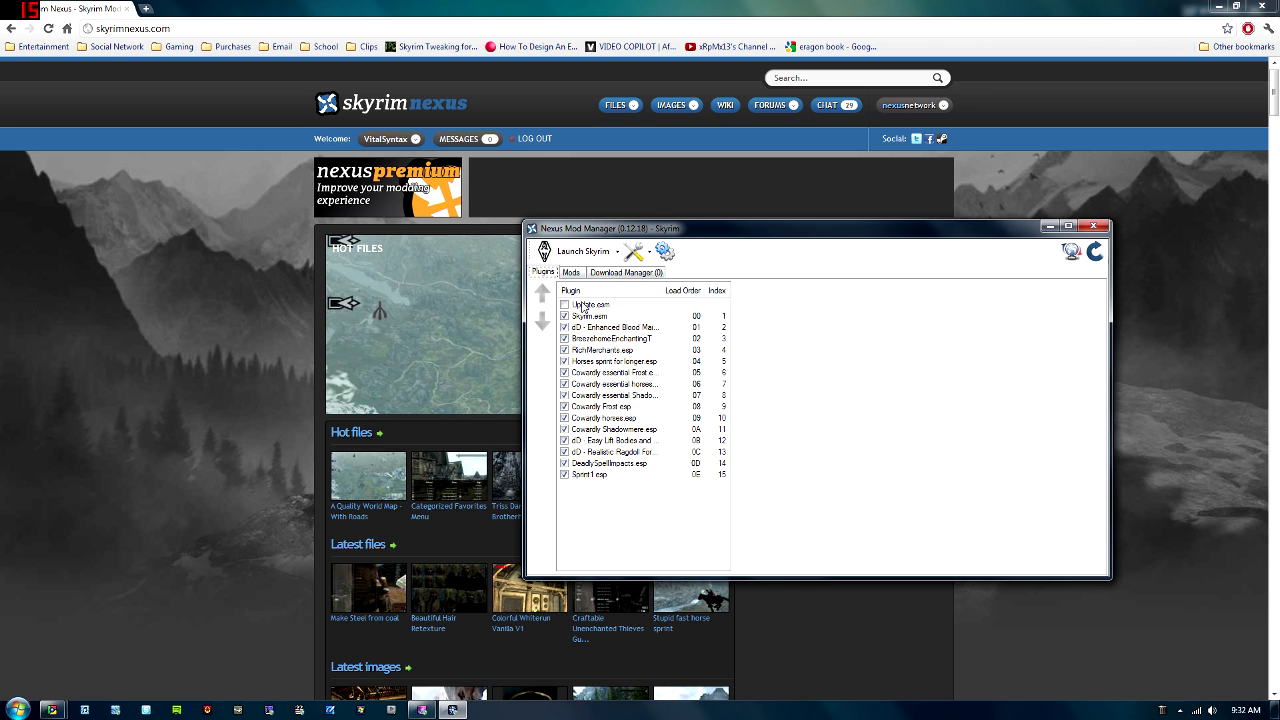
left_click(571, 273)
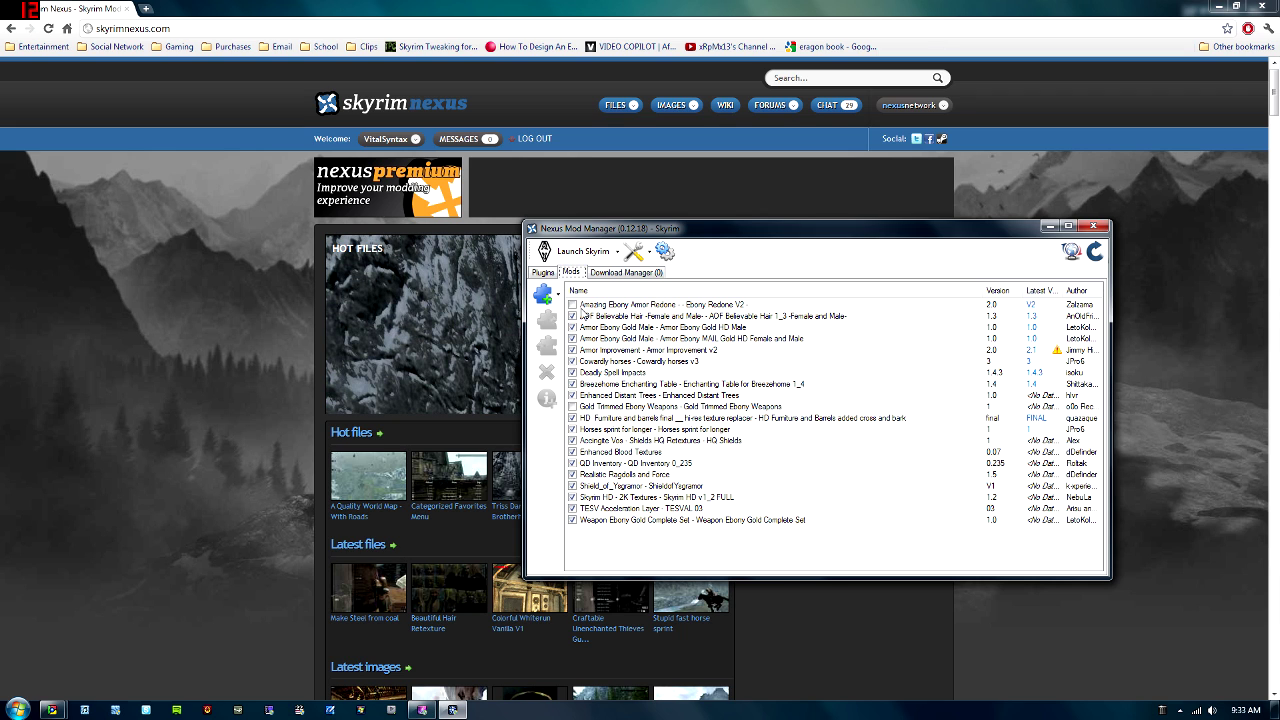
left_click(613, 272)
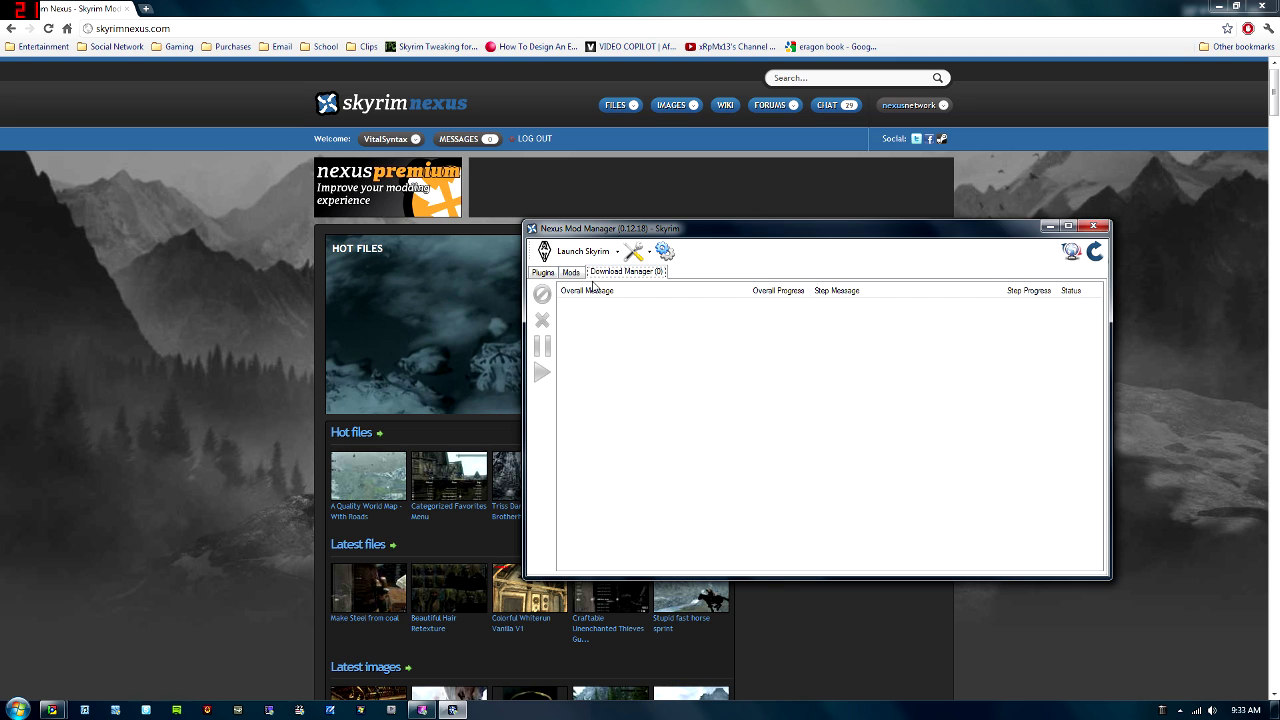
left_click(571, 272)
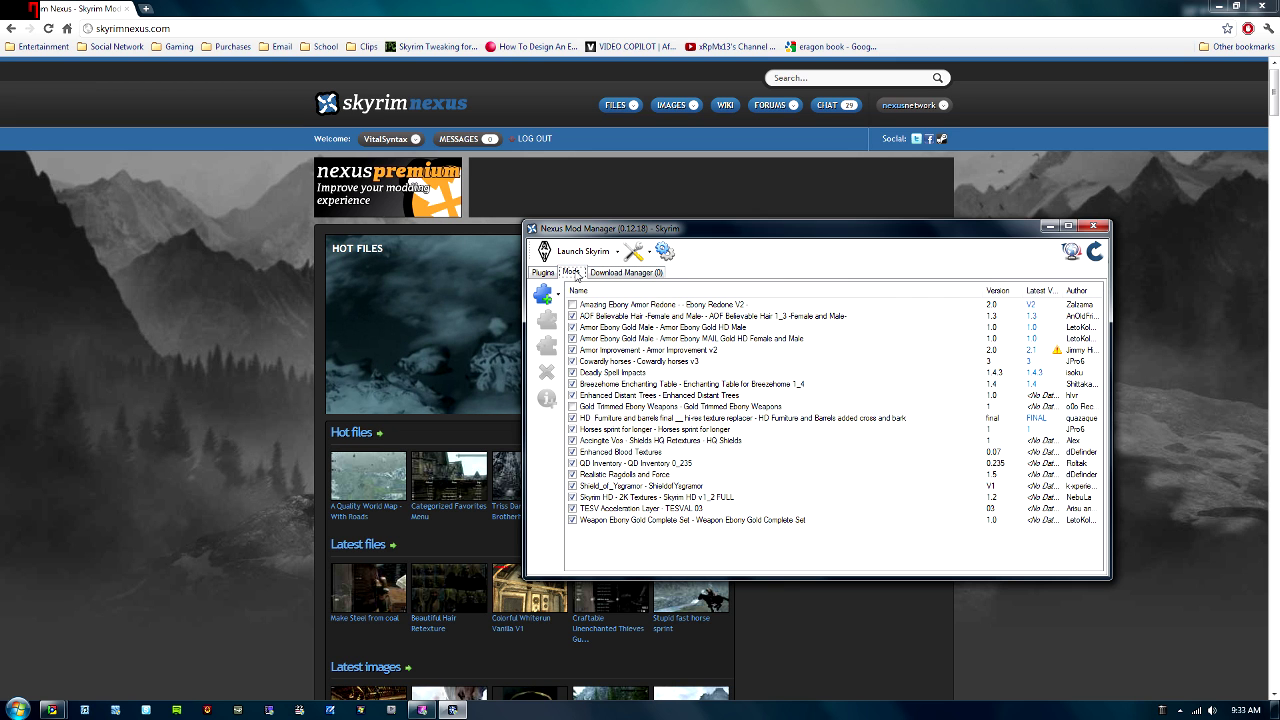
Switch back to Chrome and open the Heroic Dwarven Armor and Weapons mod page from the hot files
left_click(640, 186)
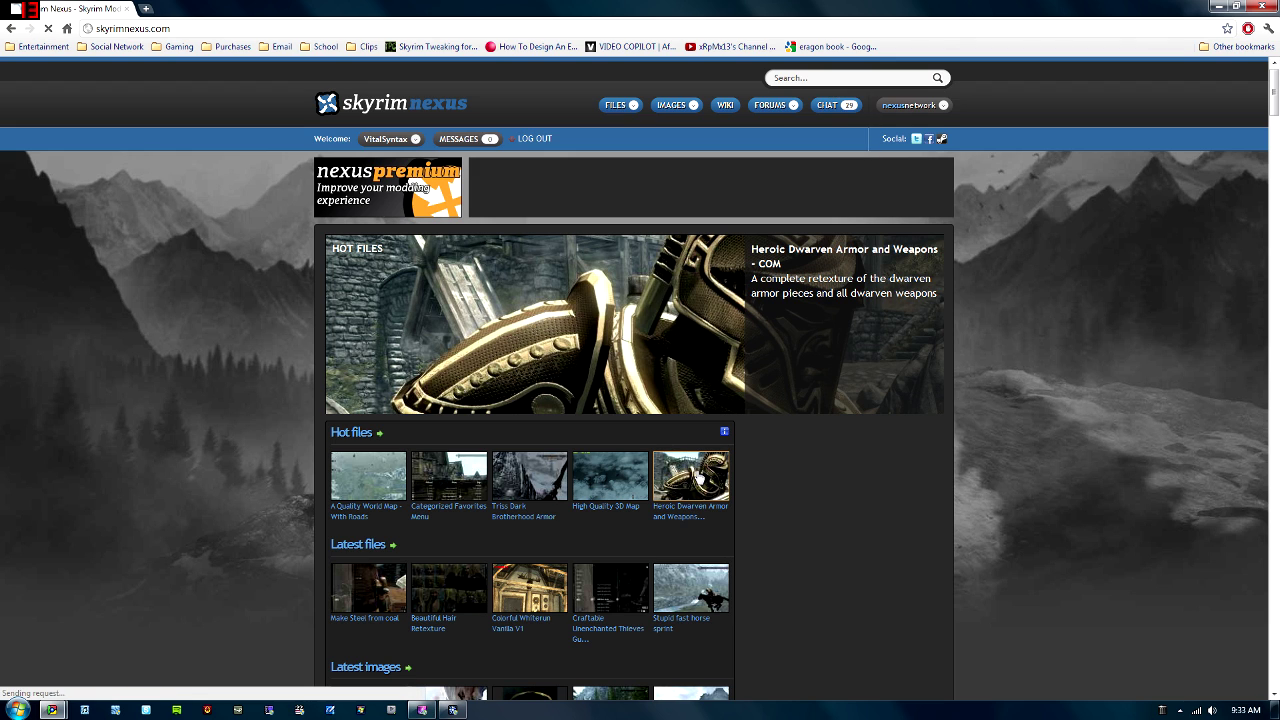
left_click(699, 476)
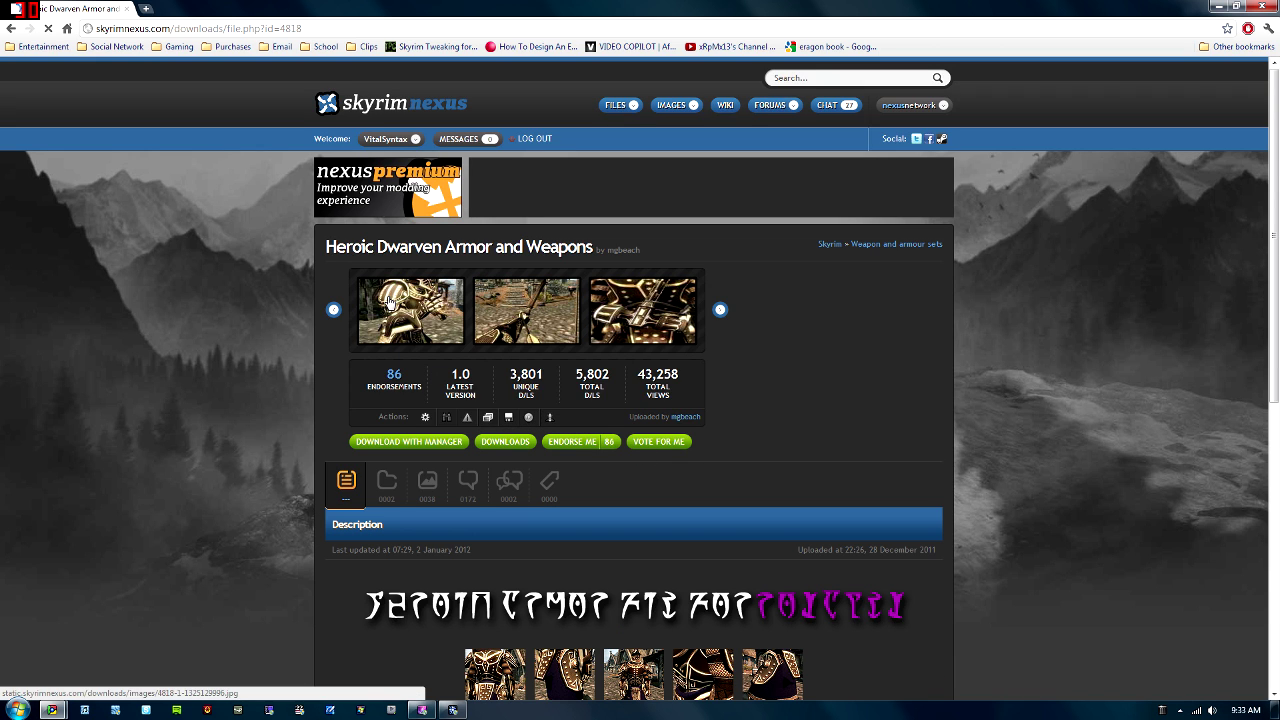
View enlarged preview images of the Heroic Dwarven armor and bow on the mod page and close them
left_click(664, 315)
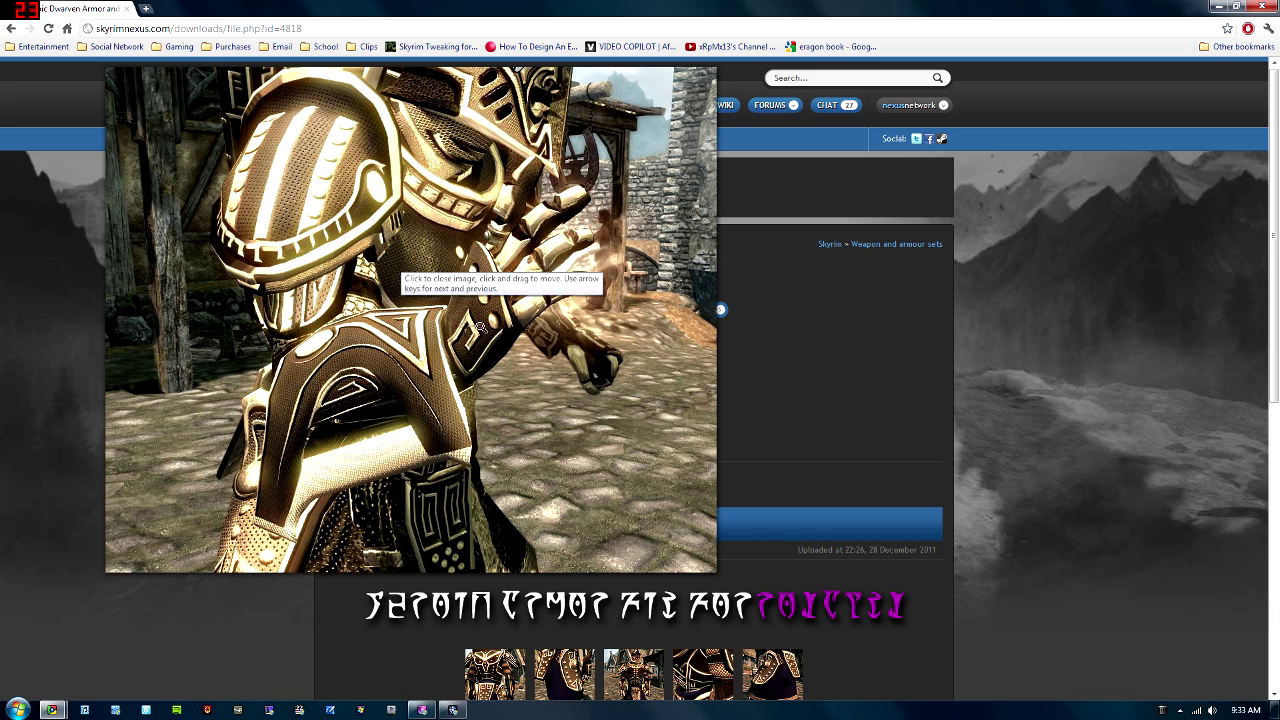
left_click(495, 310)
left_click(525, 323)
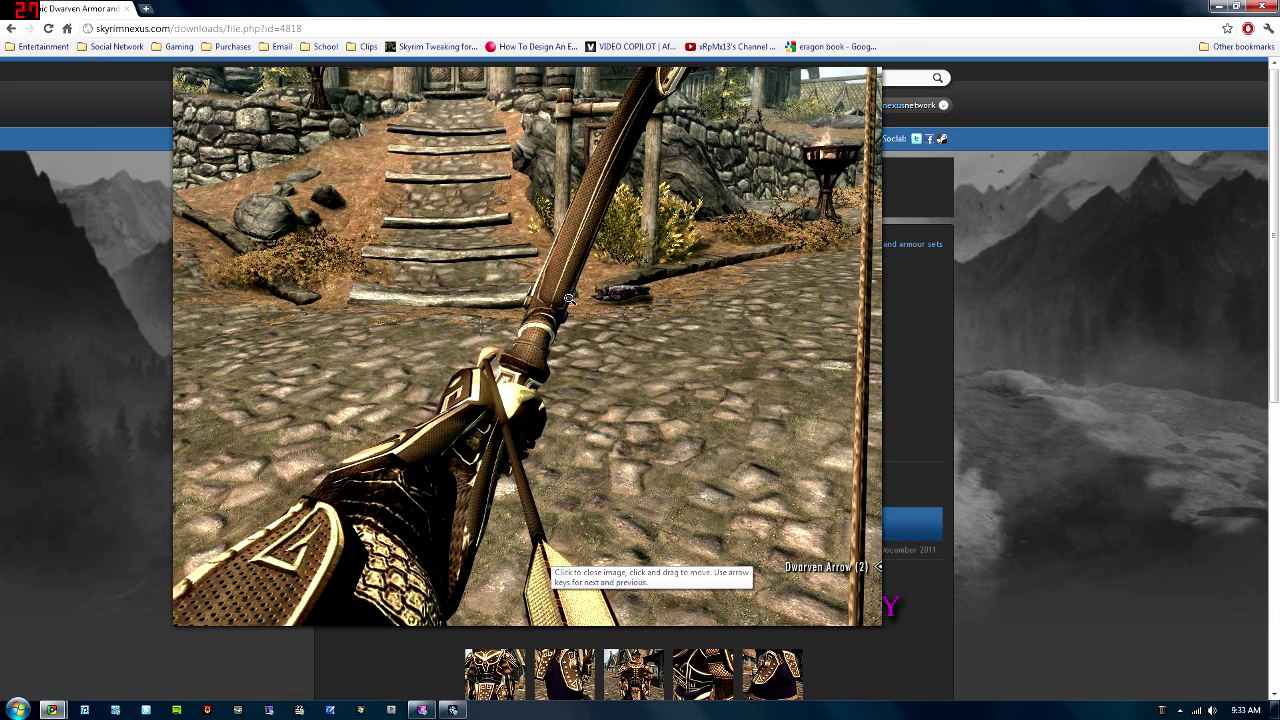
left_click(569, 299)
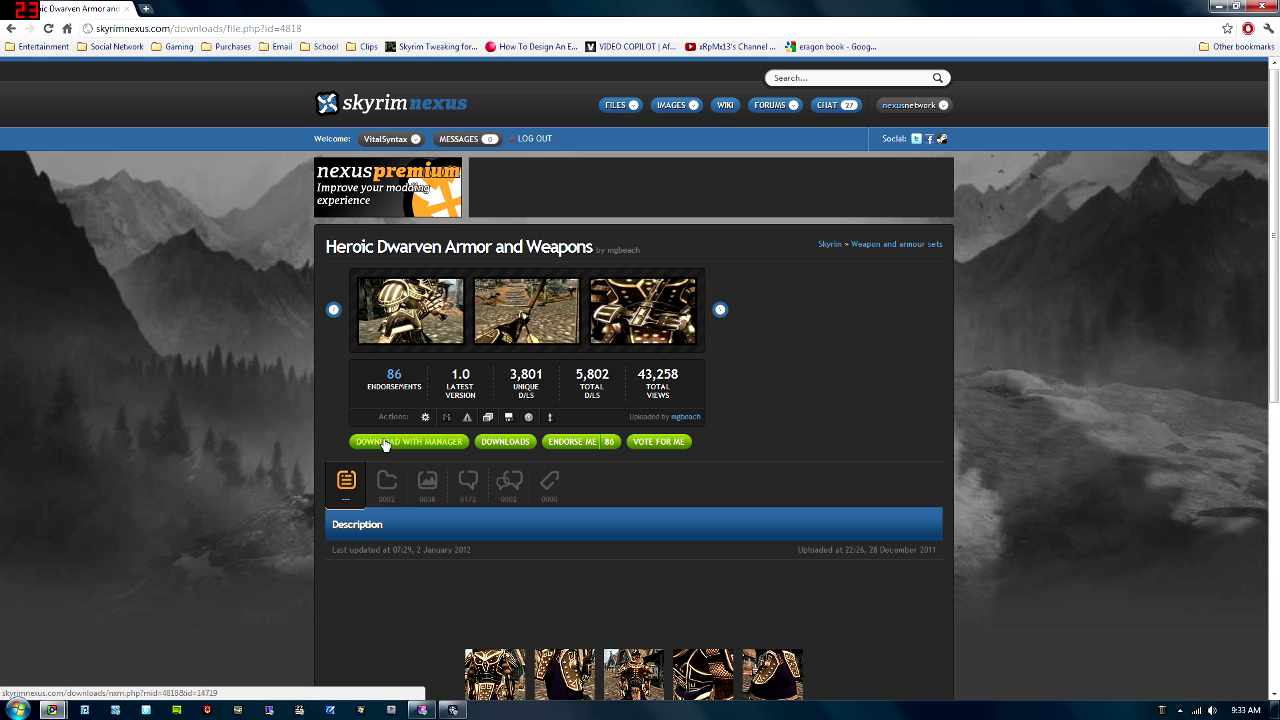
Download Heroic Dwarven Armor and Weapons with the mod manager and show its progress in Nexus Mod Manager's download list
left_click(385, 444)
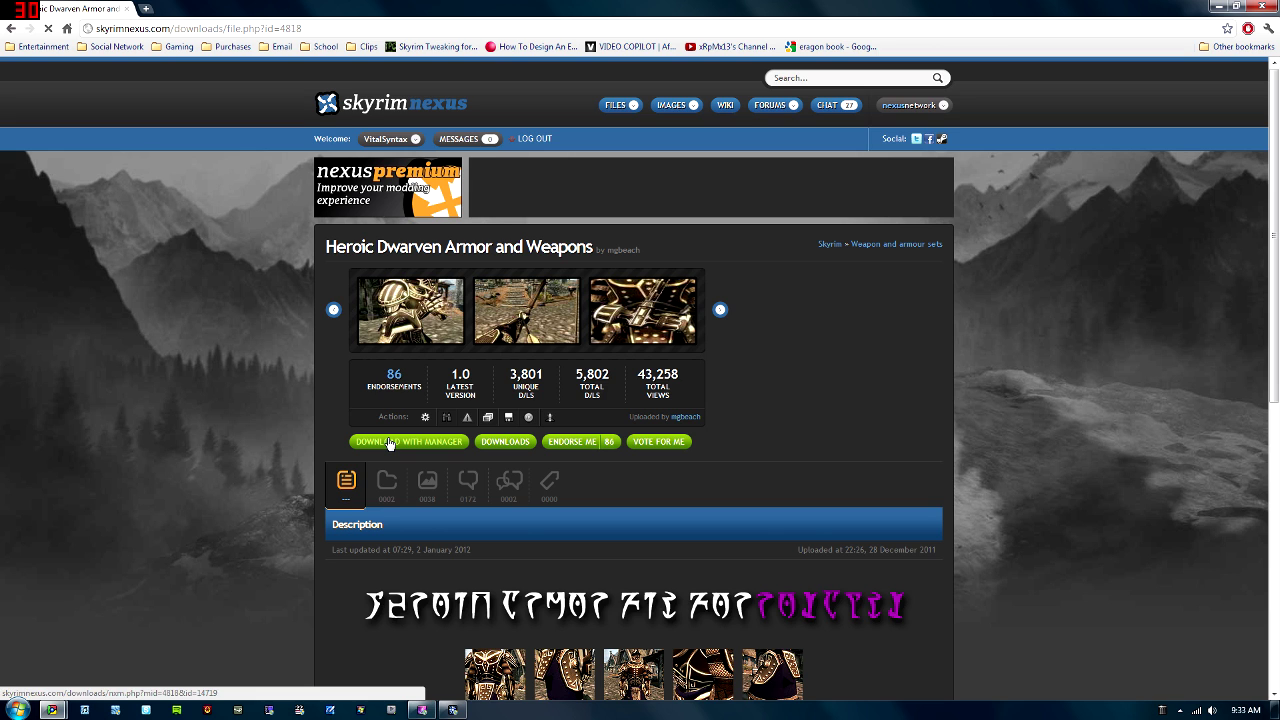
left_click(453, 710)
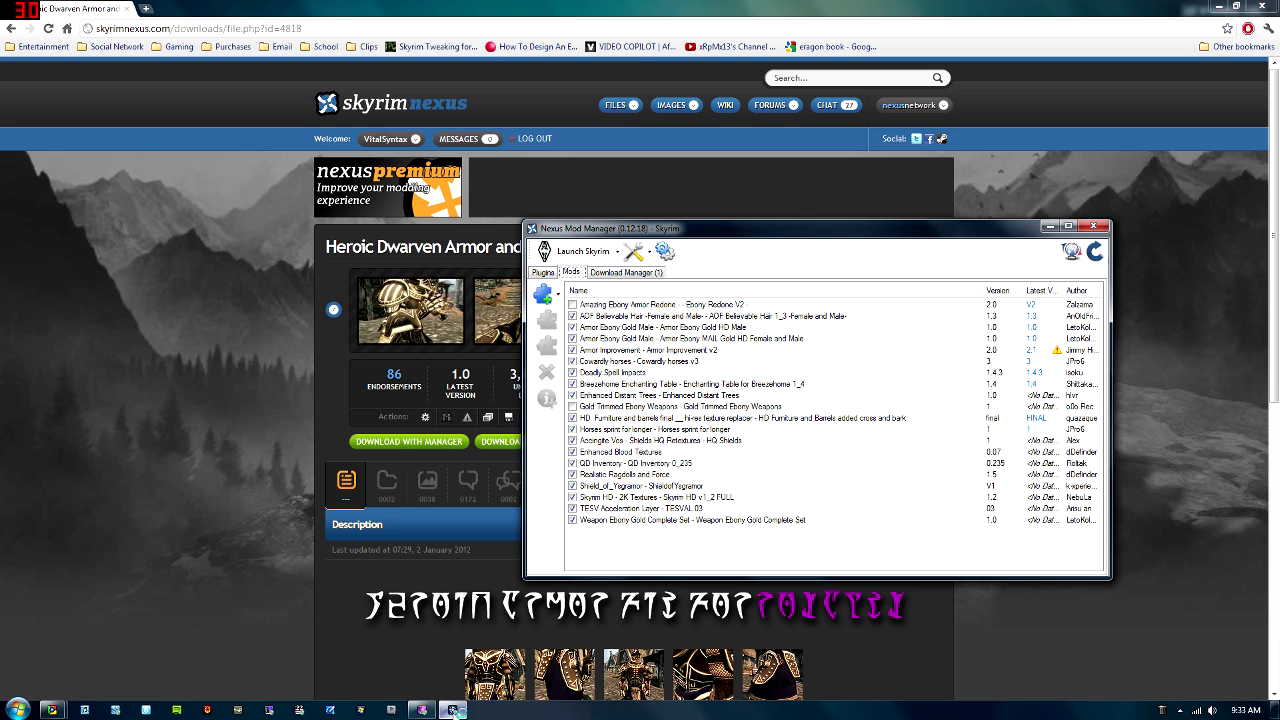
left_click(643, 273)
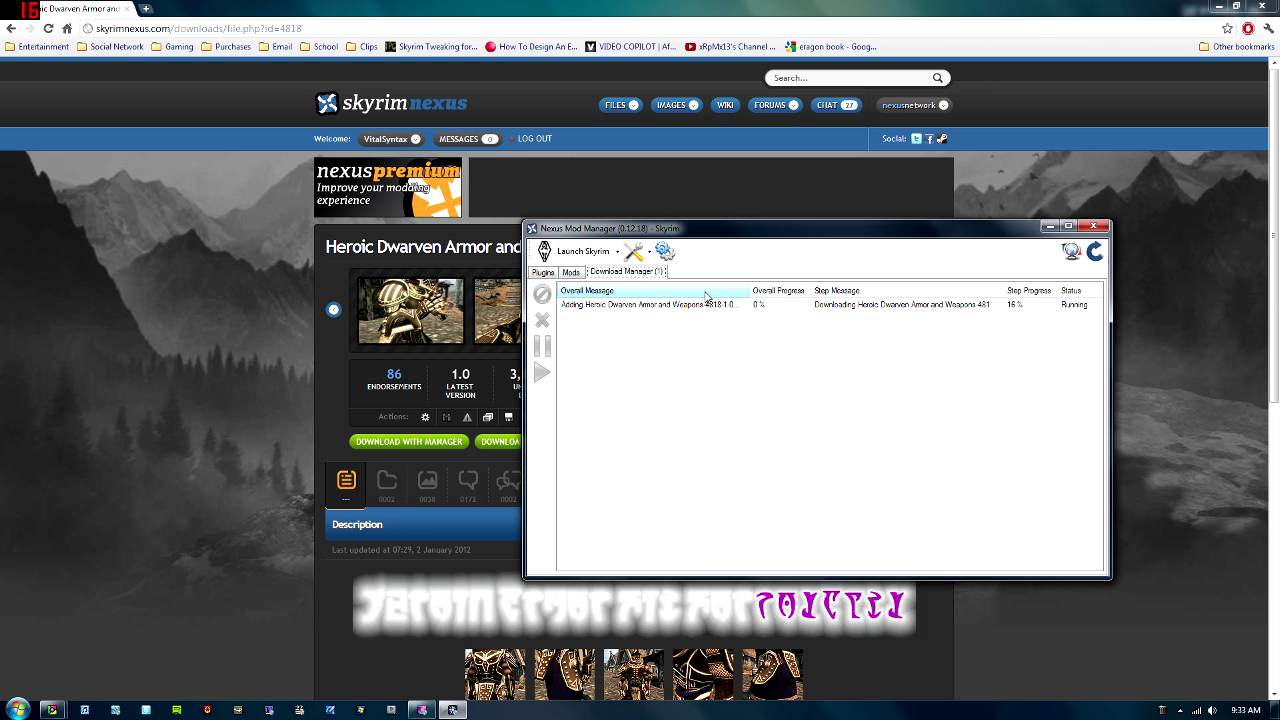
Switch back to Chrome, search Skyrim Nexus for "hd 2k" and open the Skyrim HD - 2K Textures page
left_click(775, 150)
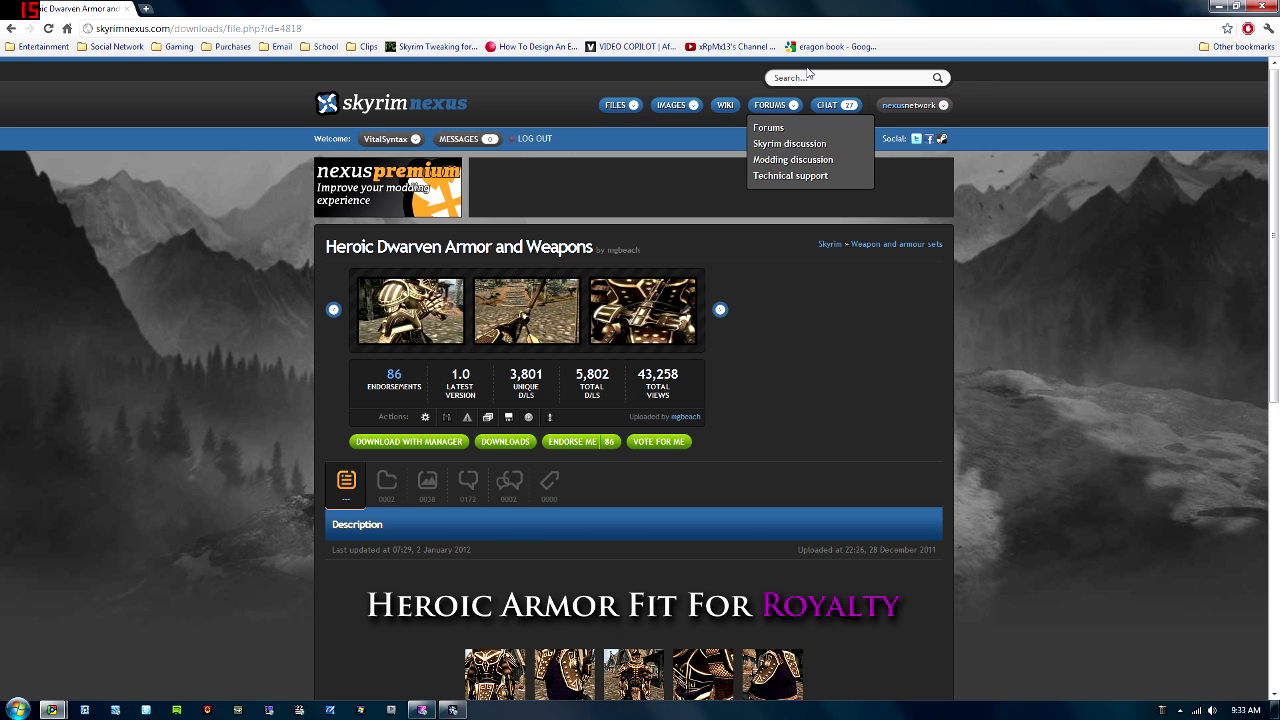
left_click(808, 77)
type("hd 2k")
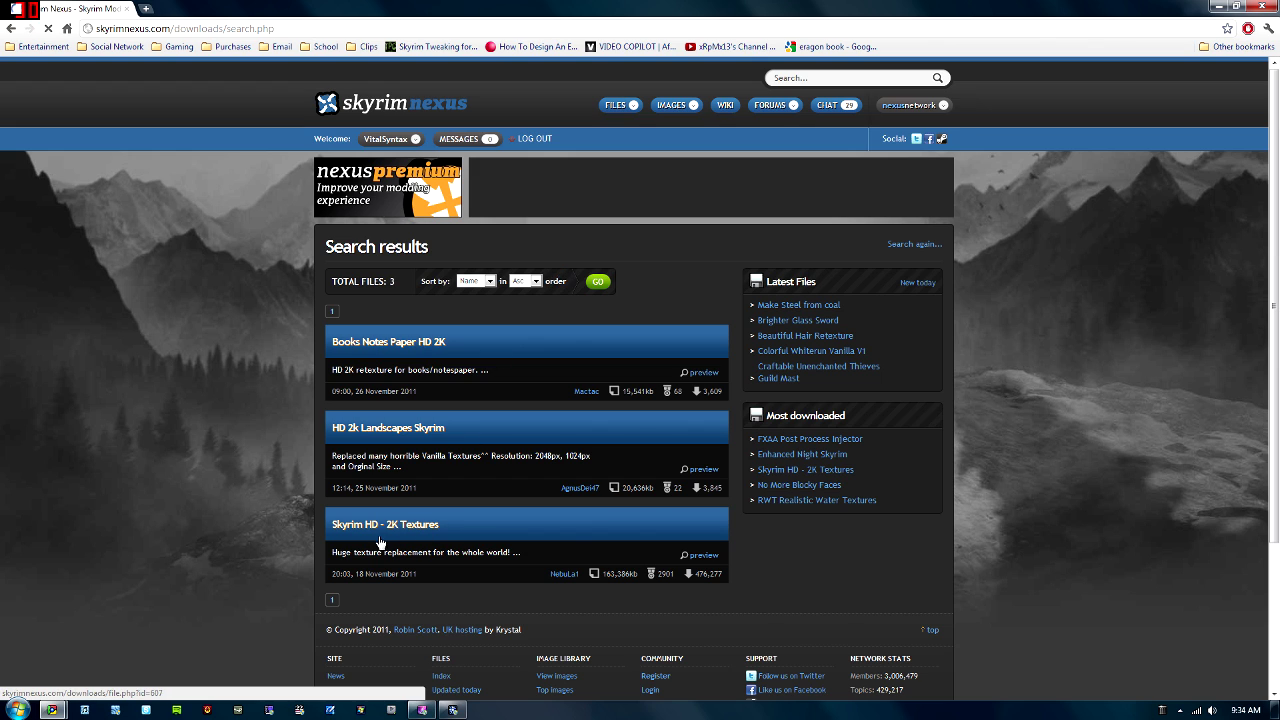
left_click(409, 534)
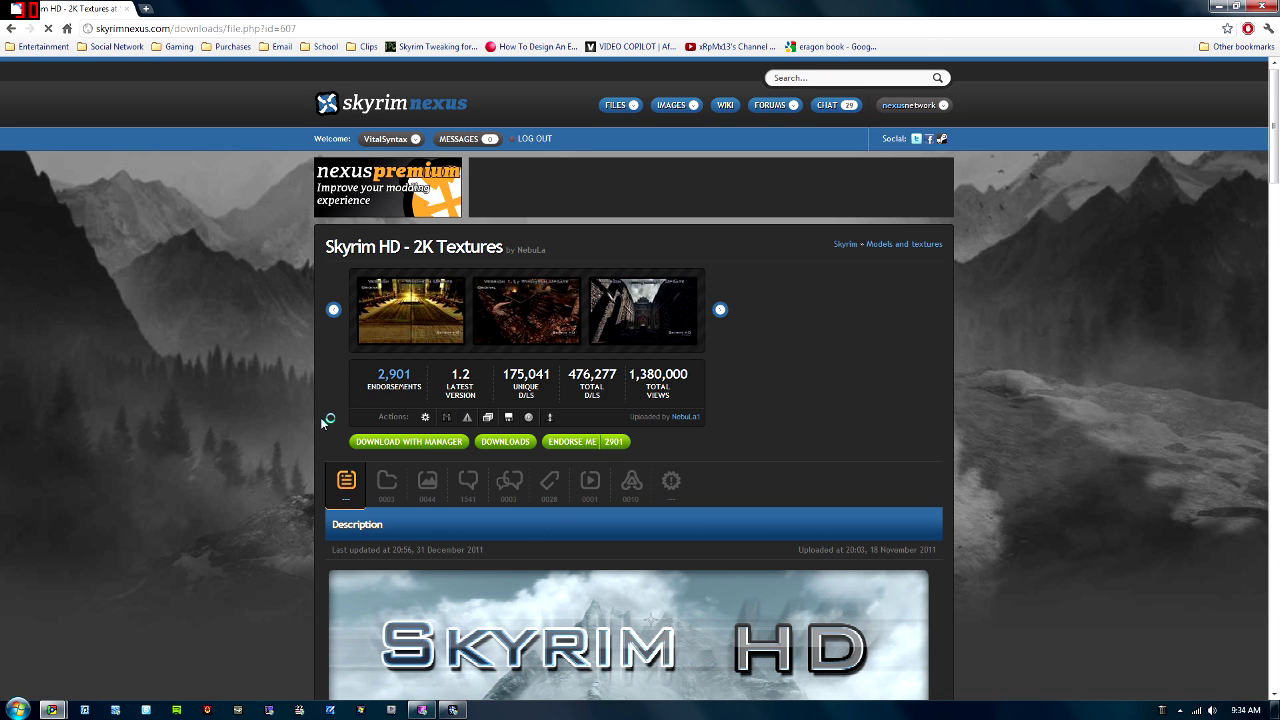
Switch to Nexus Mod Manager and check the Heroic Dwarven Armor and Weapons download and its entry in the mod list
left_click(455, 708)
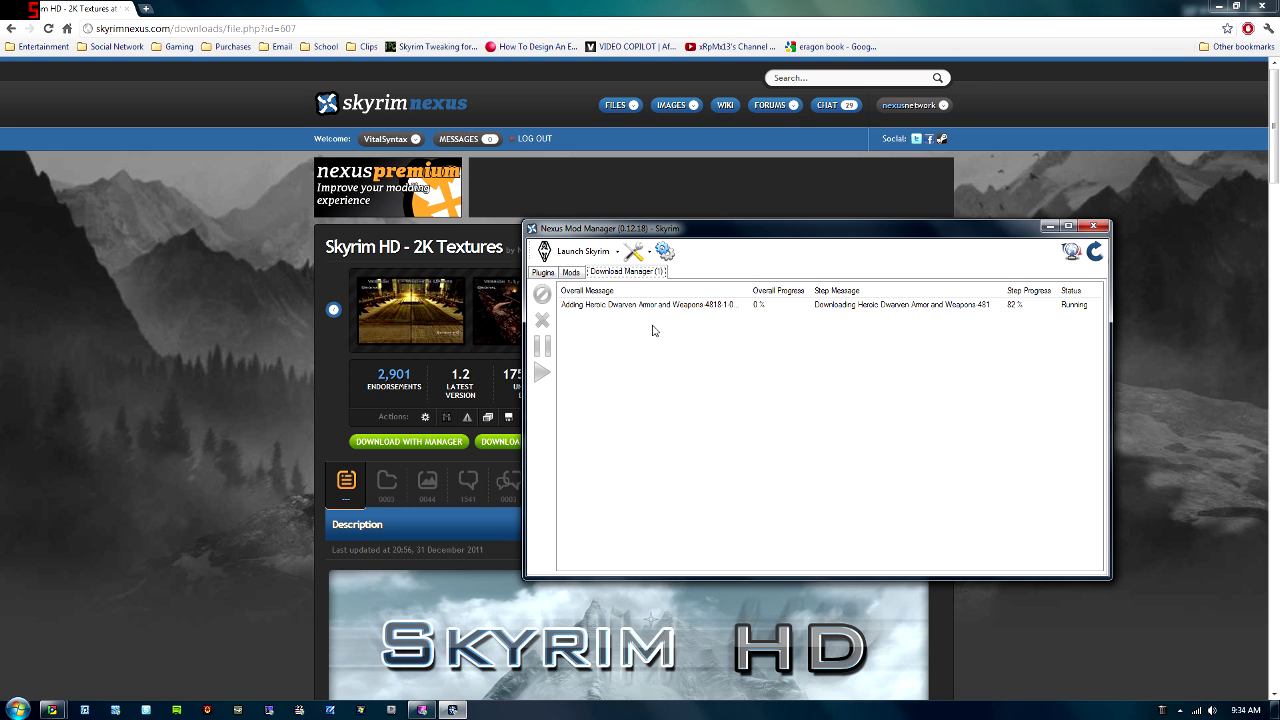
left_click(571, 273)
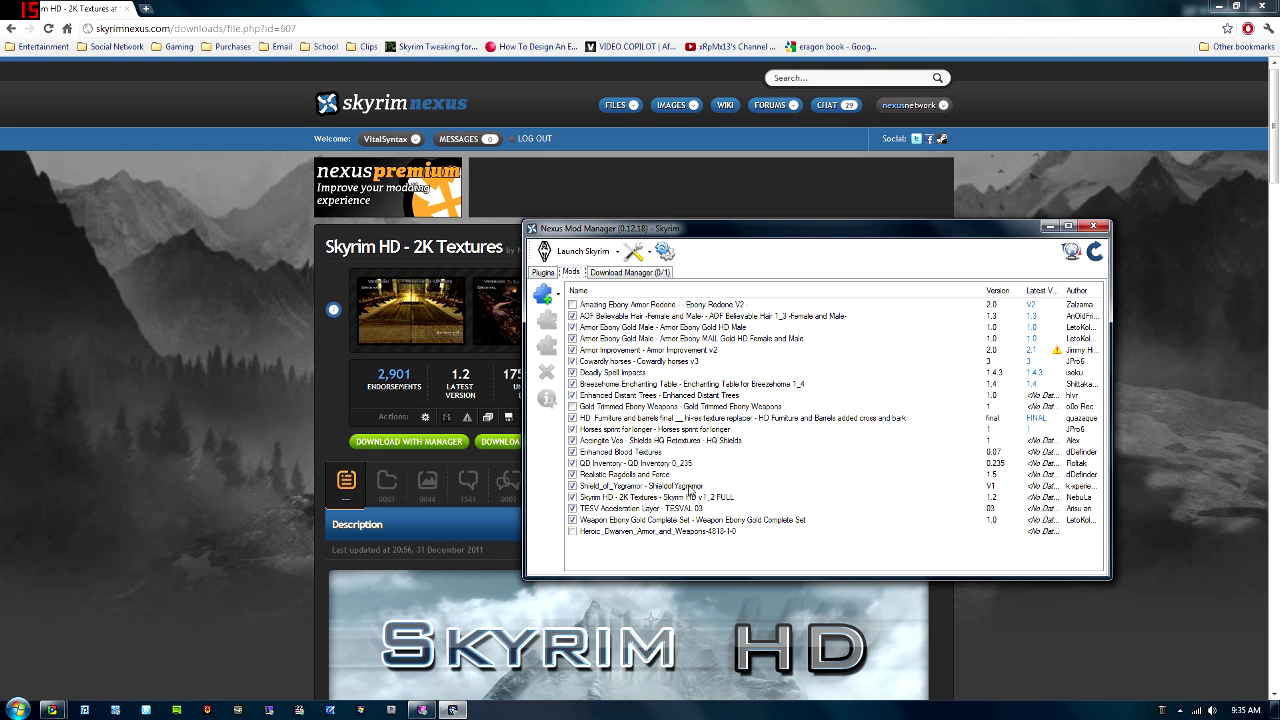
left_click(630, 272)
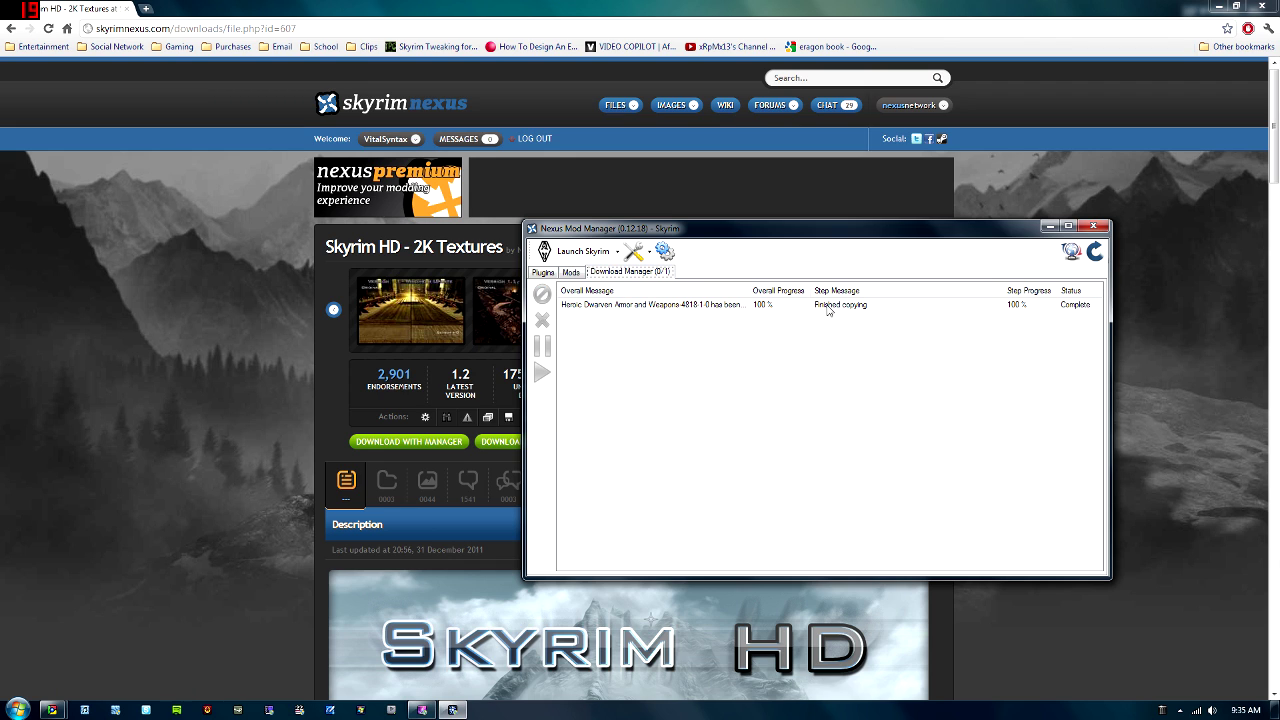
left_click(571, 272)
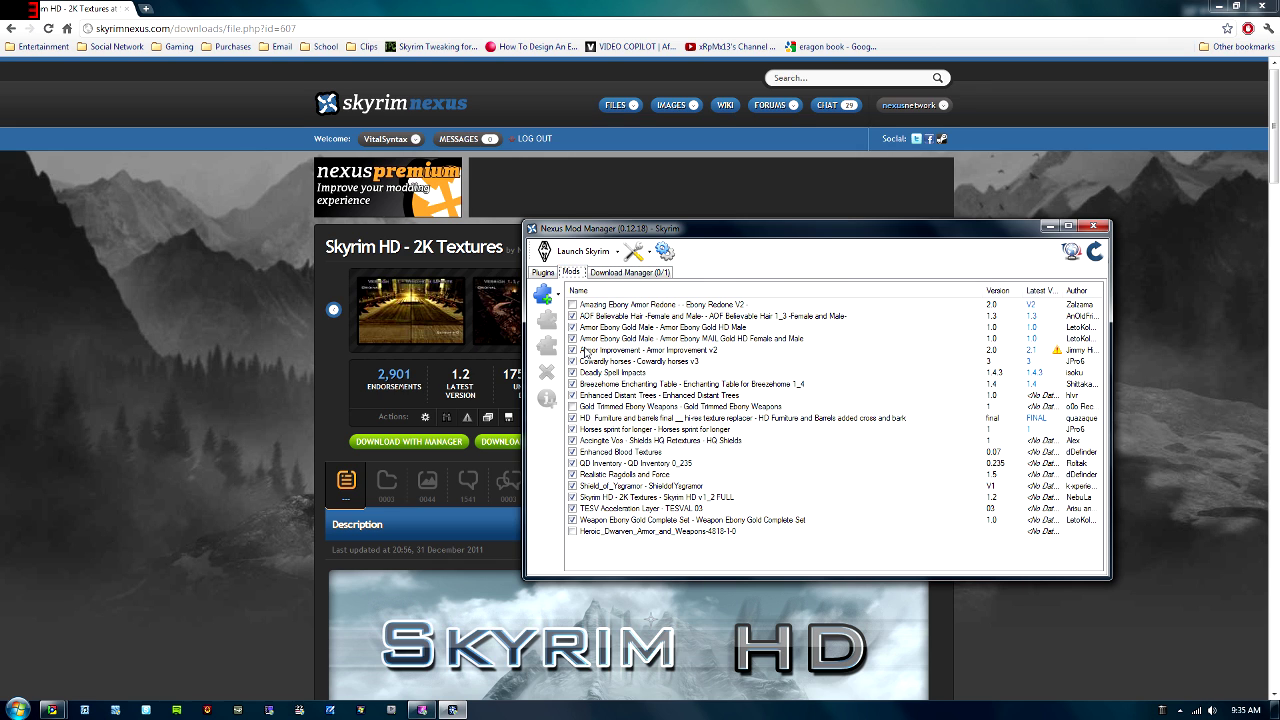
Activate the Heroic_Dwarven_Armor_and_Weapons mod, overwriting all conflicting files of already installed mods
left_click(595, 532)
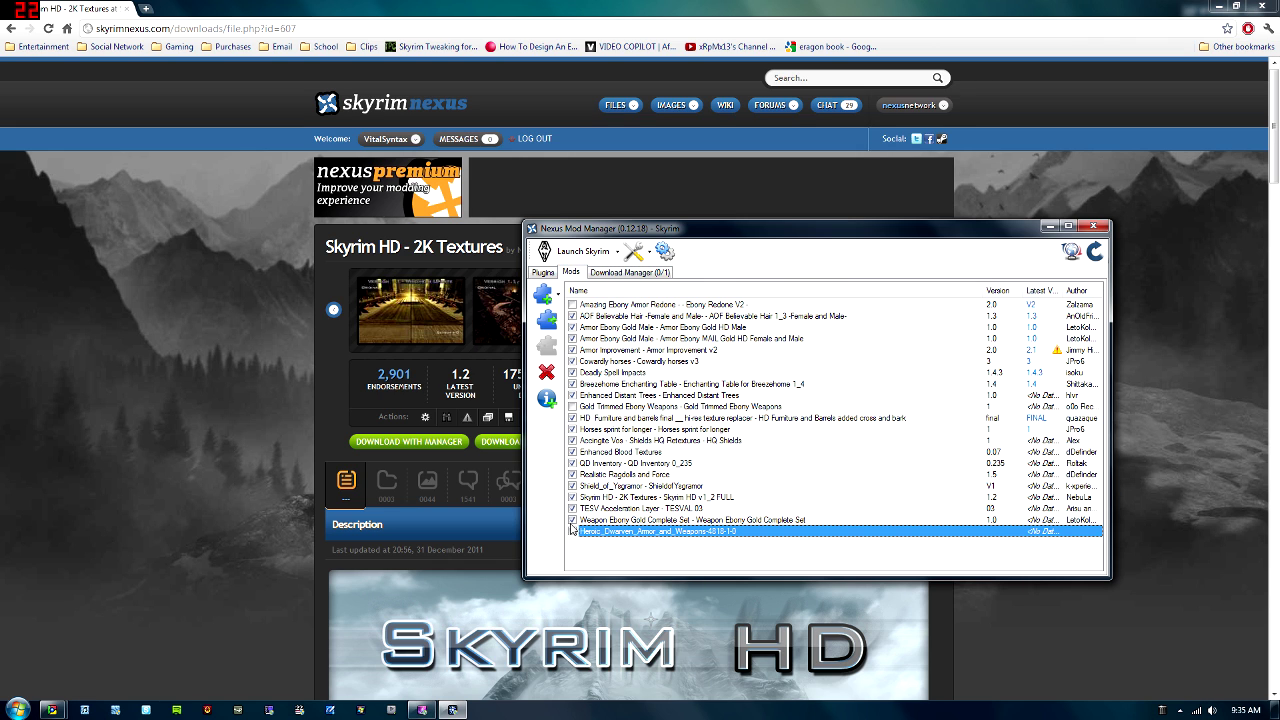
left_click(549, 320)
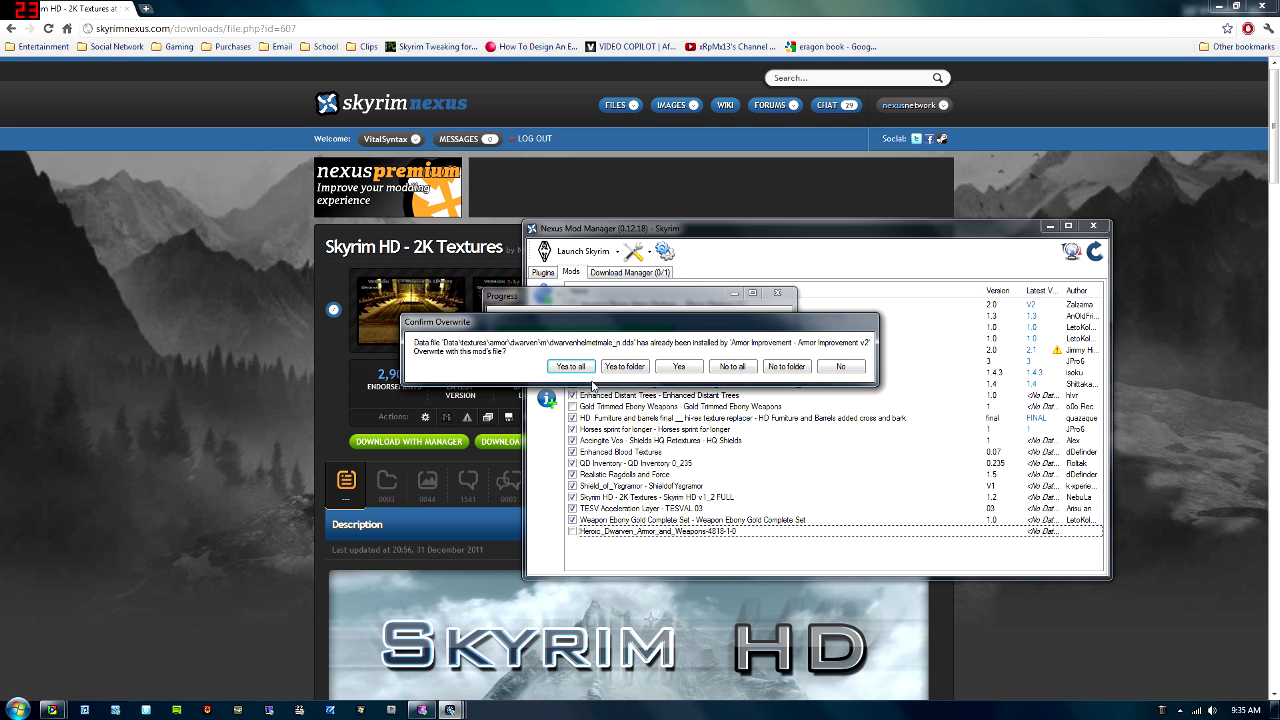
left_click(567, 368)
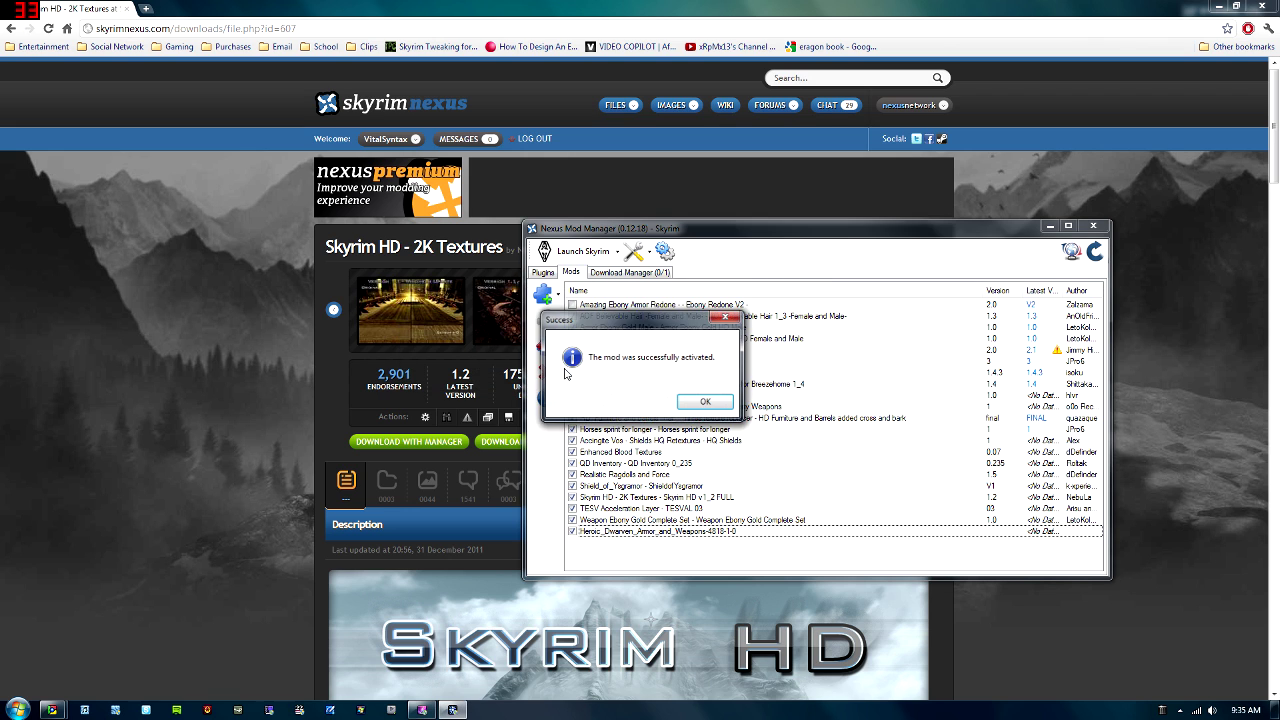
left_click(701, 403)
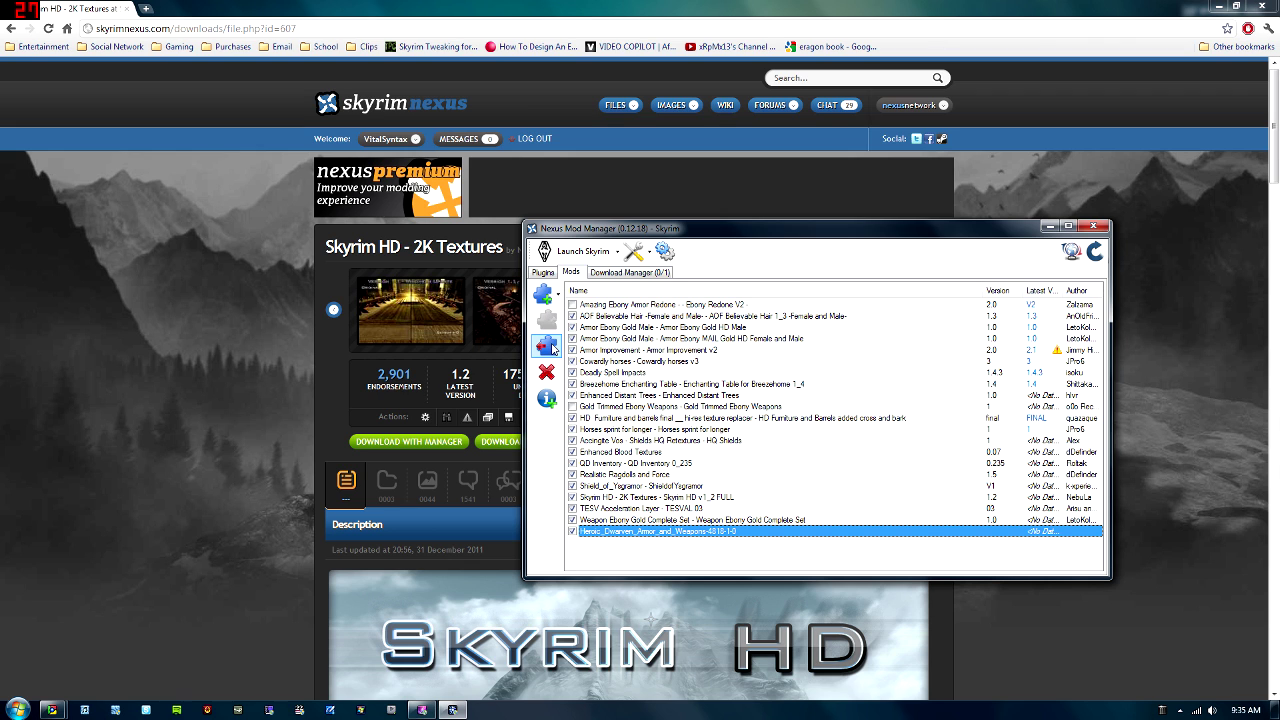
Deactivate the Heroic_Dwarven_Armor_and_Weapons mod and activate it again, overwriting all conflicting files
left_click(553, 347)
key("Return")
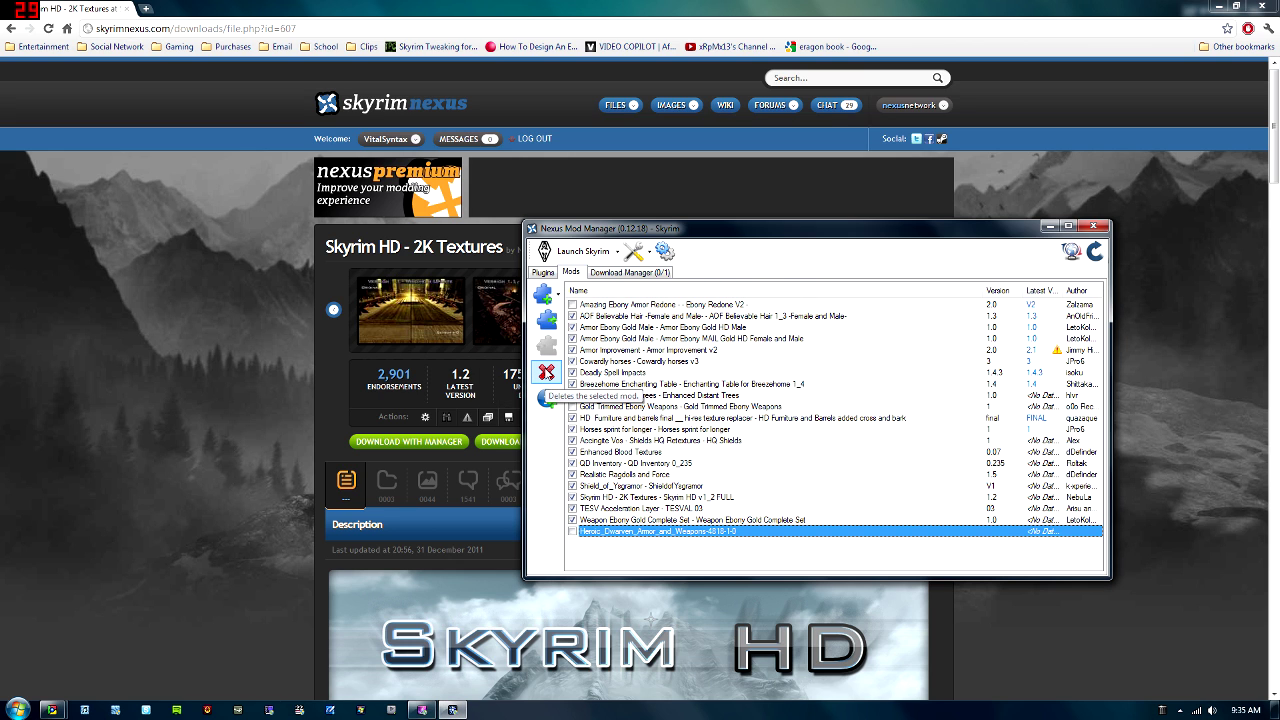
left_click(547, 320)
left_click(571, 366)
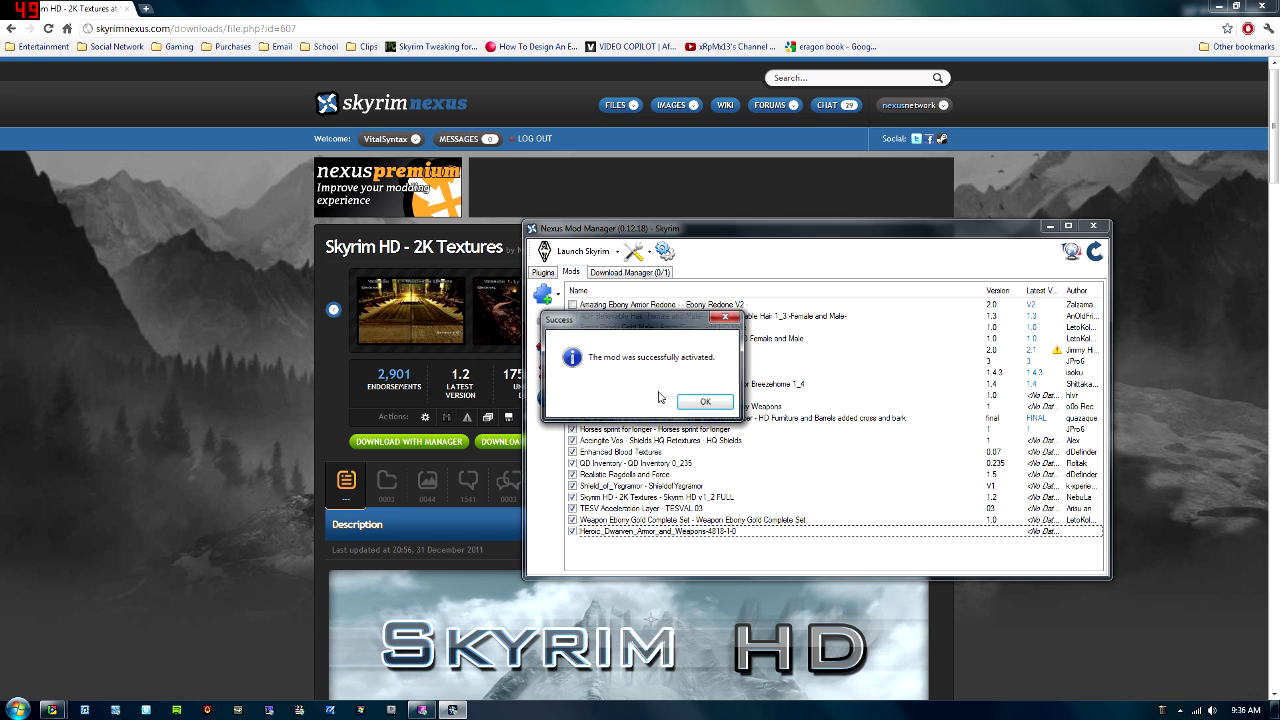
left_click(712, 406)
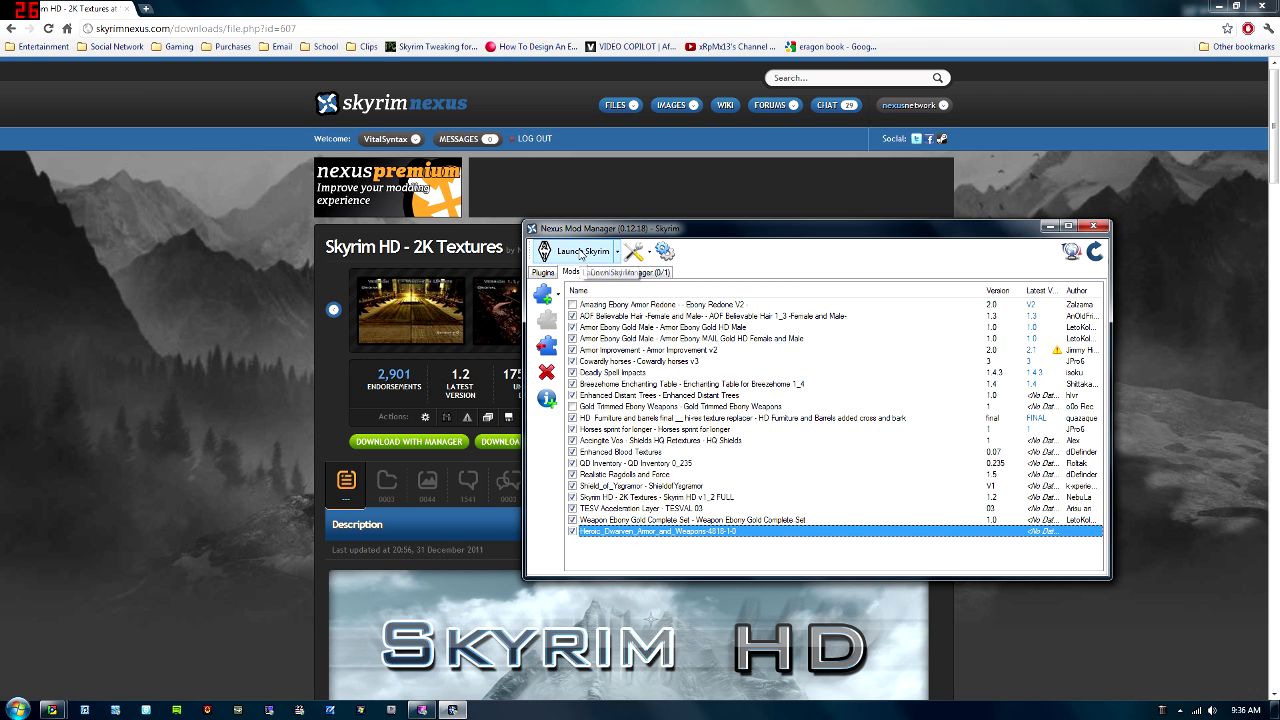